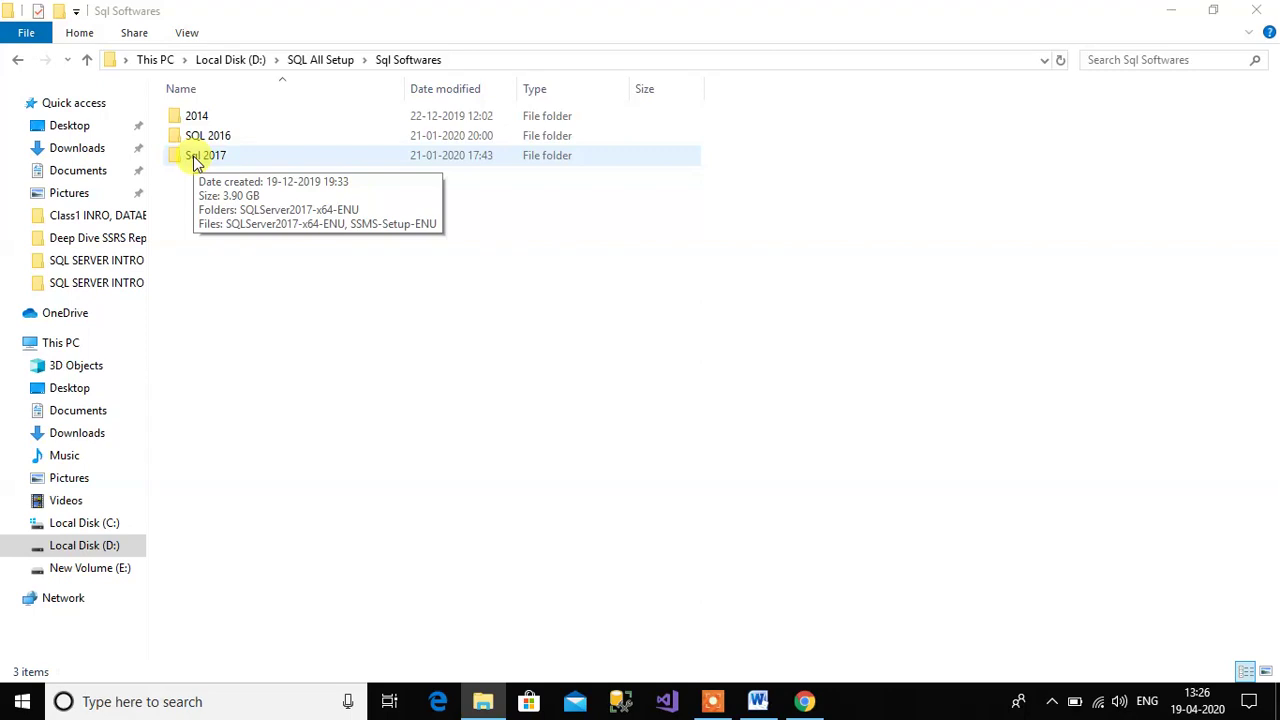
Step: Run SETUP from the SQLServervNext-x64-ENU folder inside SQL 2016 and launch a new SQL Server stand-alone installation
double_click(197, 160)
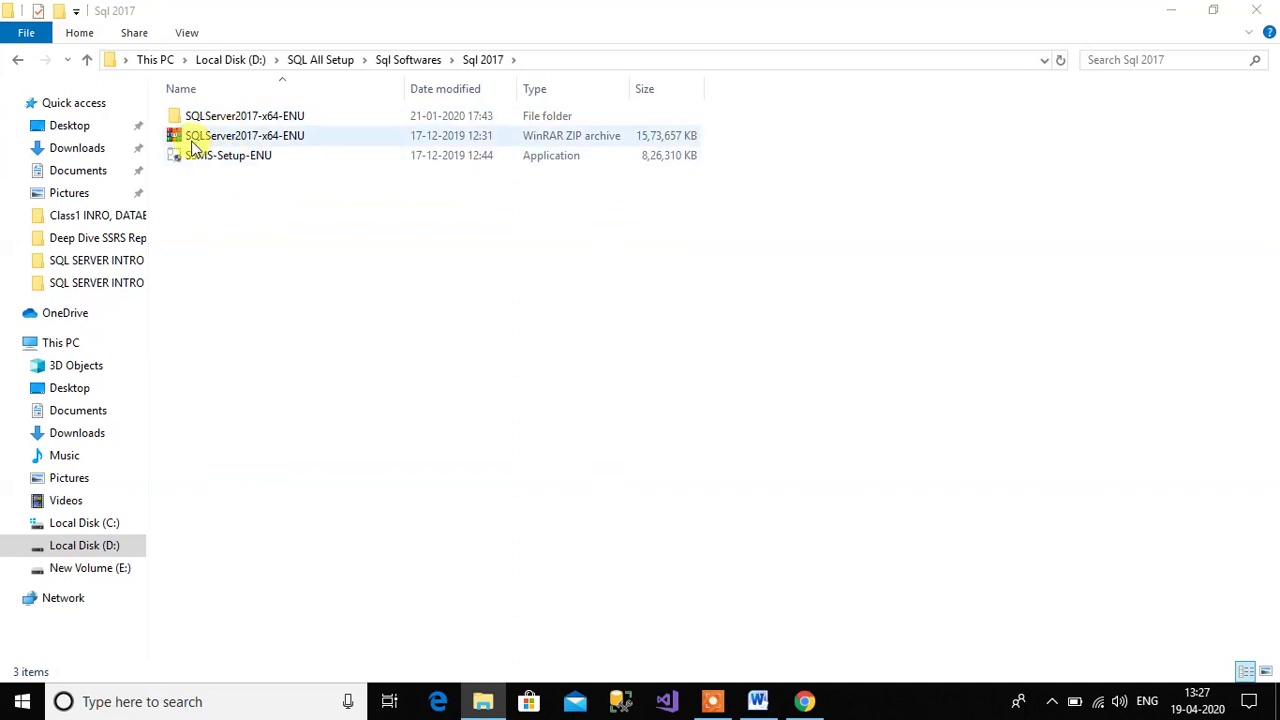
left_click(16, 59)
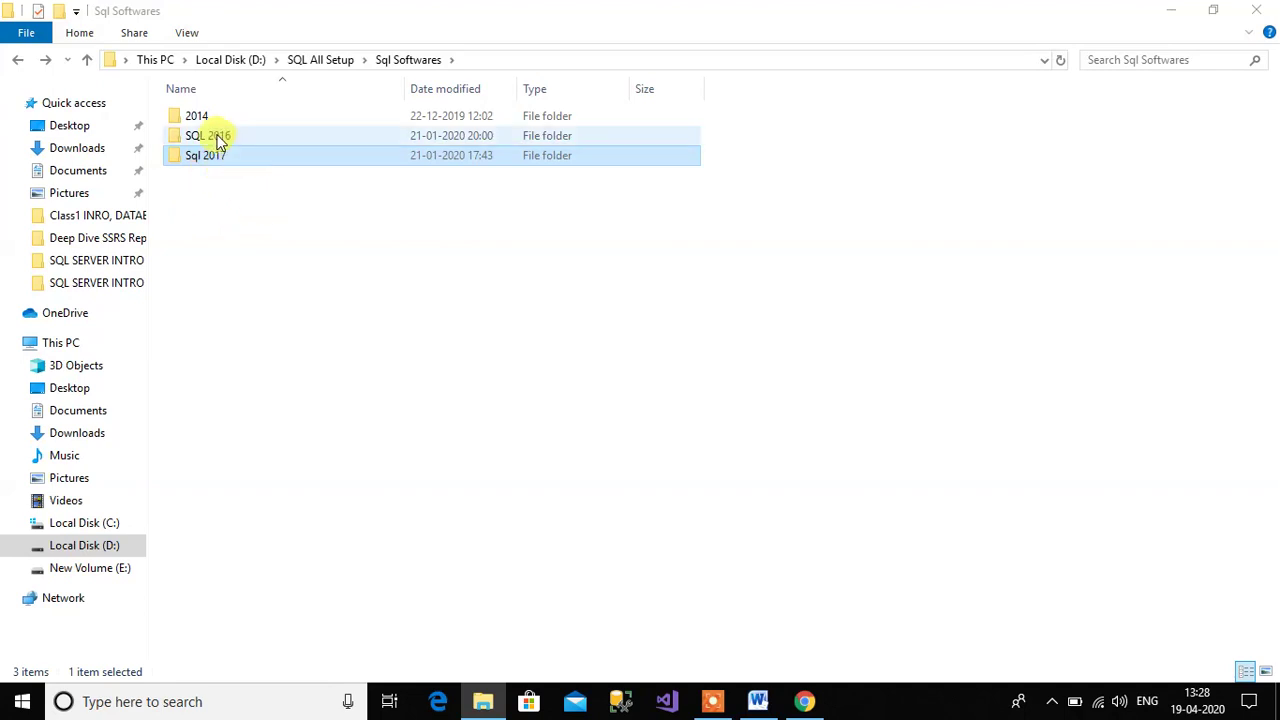
mouse_move(220, 141)
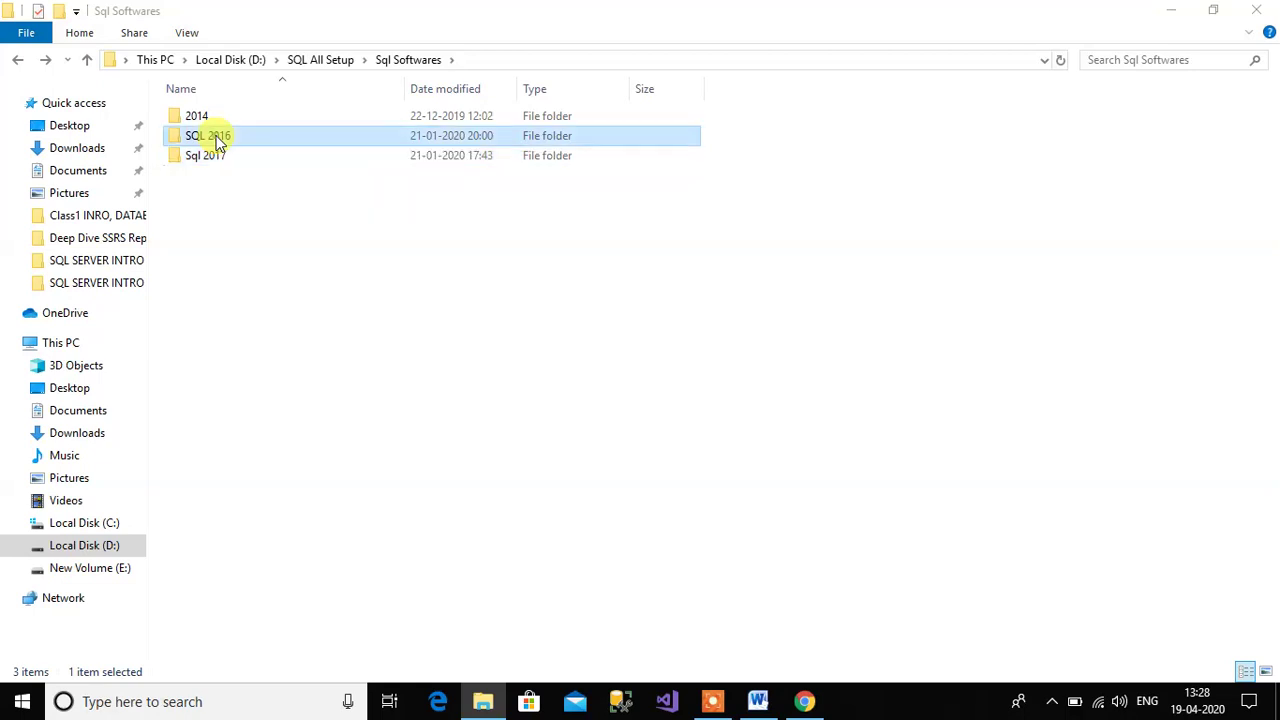
double_click(220, 141)
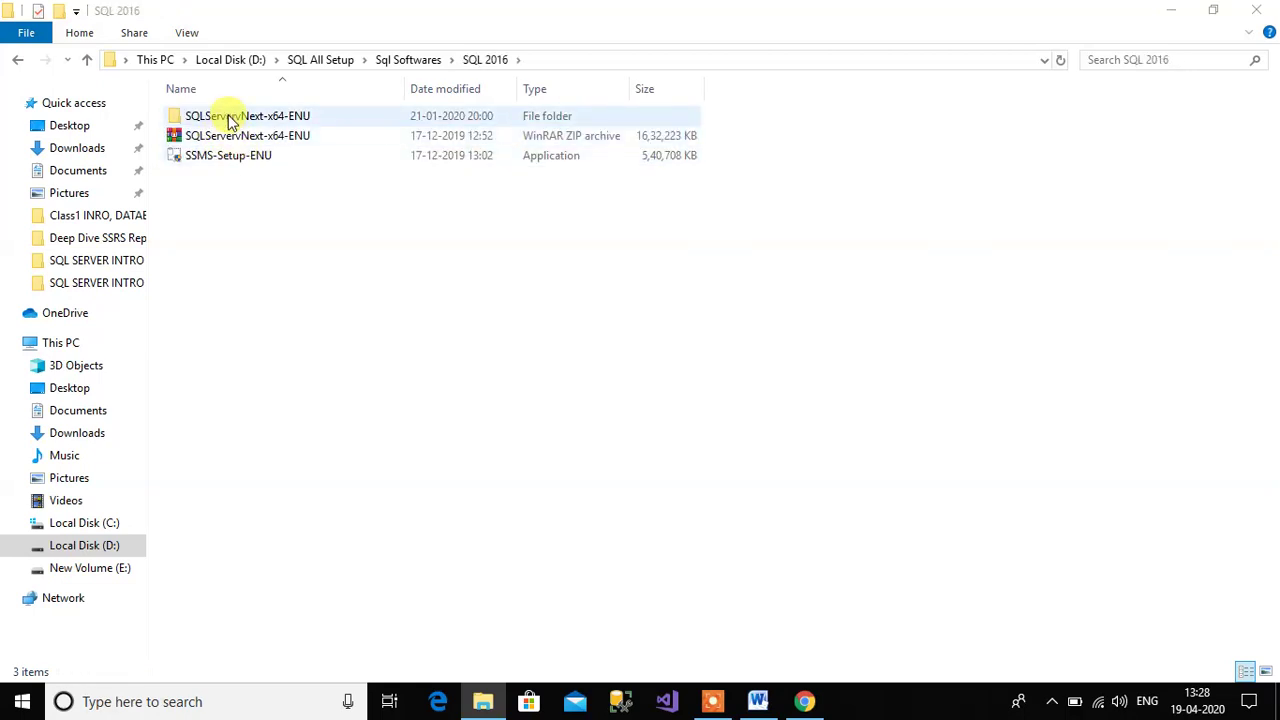
double_click(228, 117)
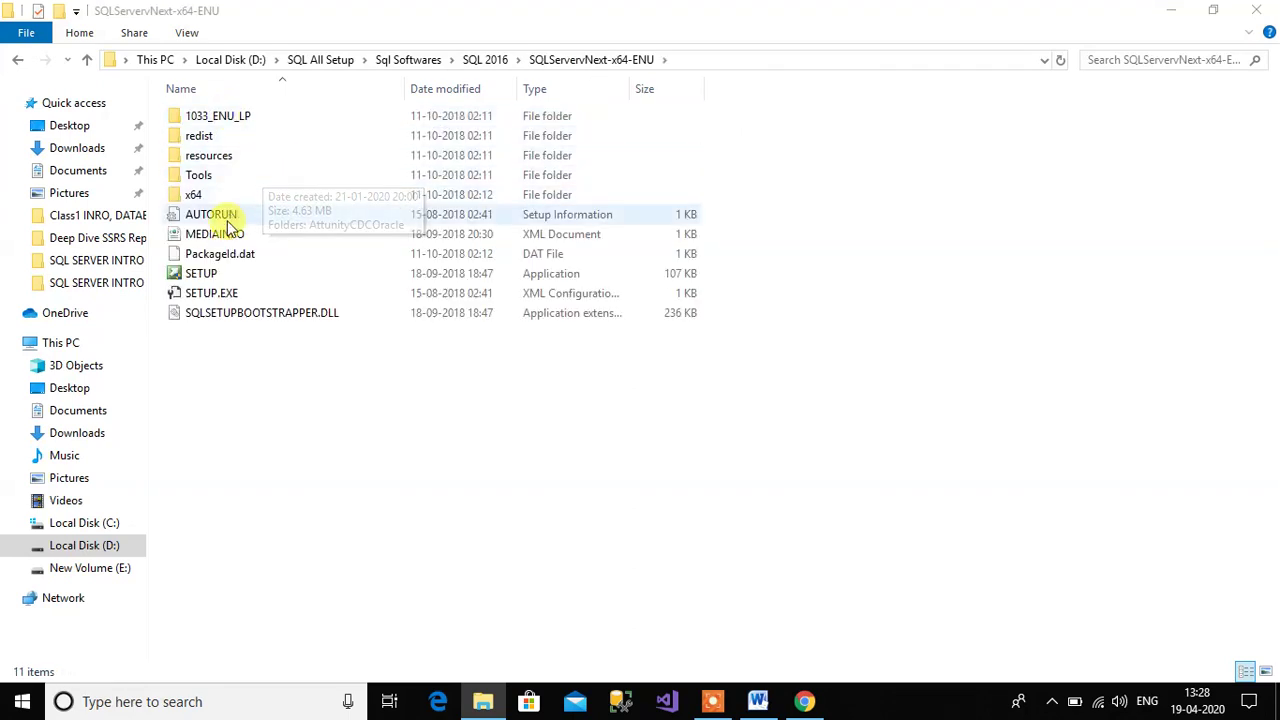
double_click(205, 276)
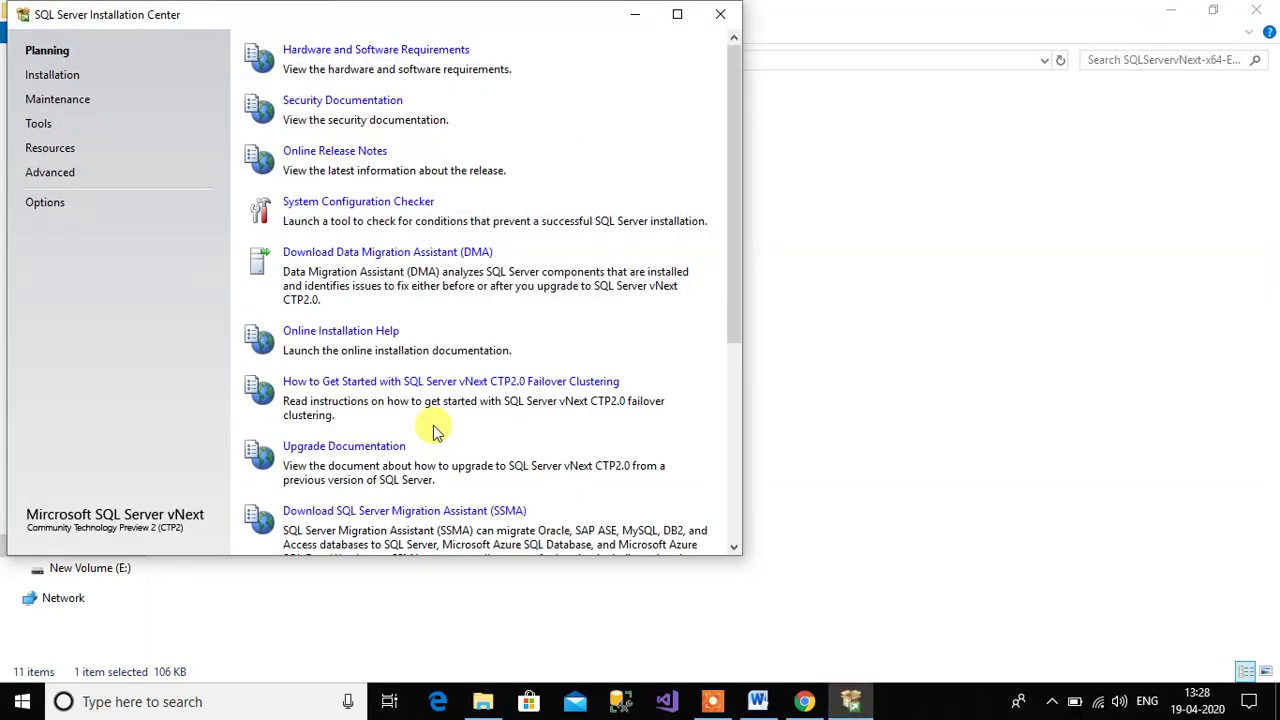
left_click(52, 75)
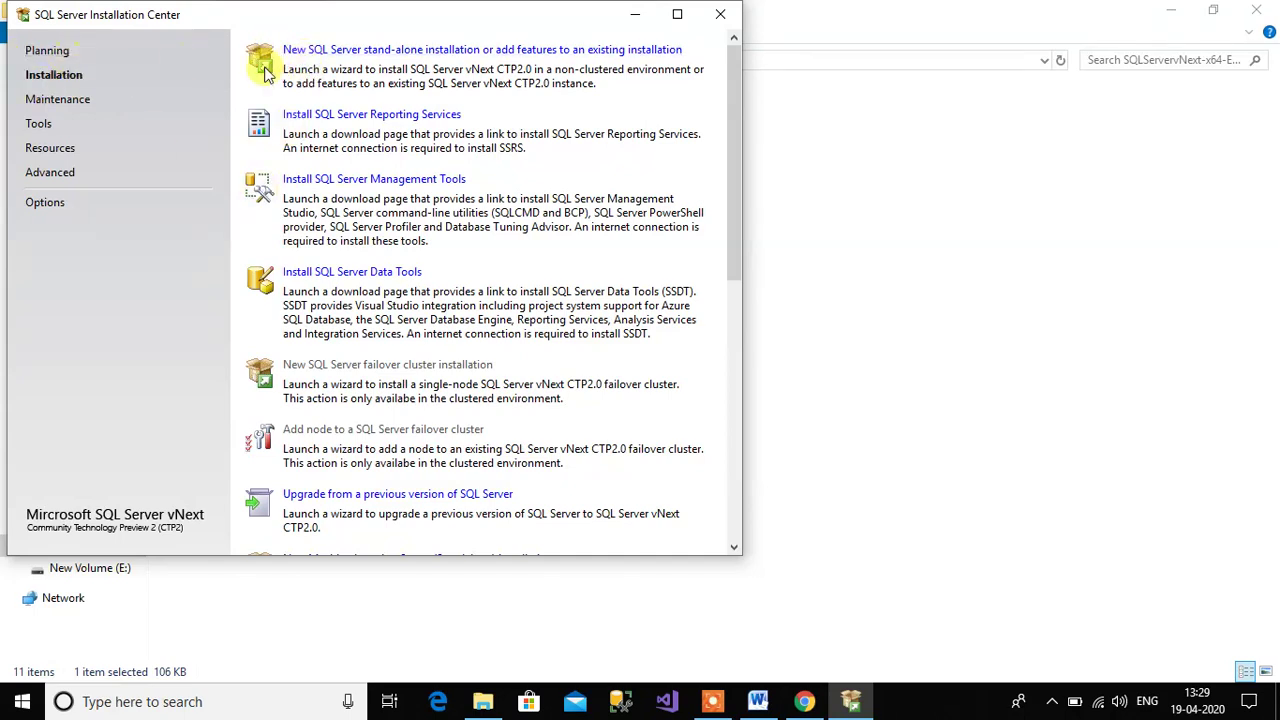
left_click(341, 52)
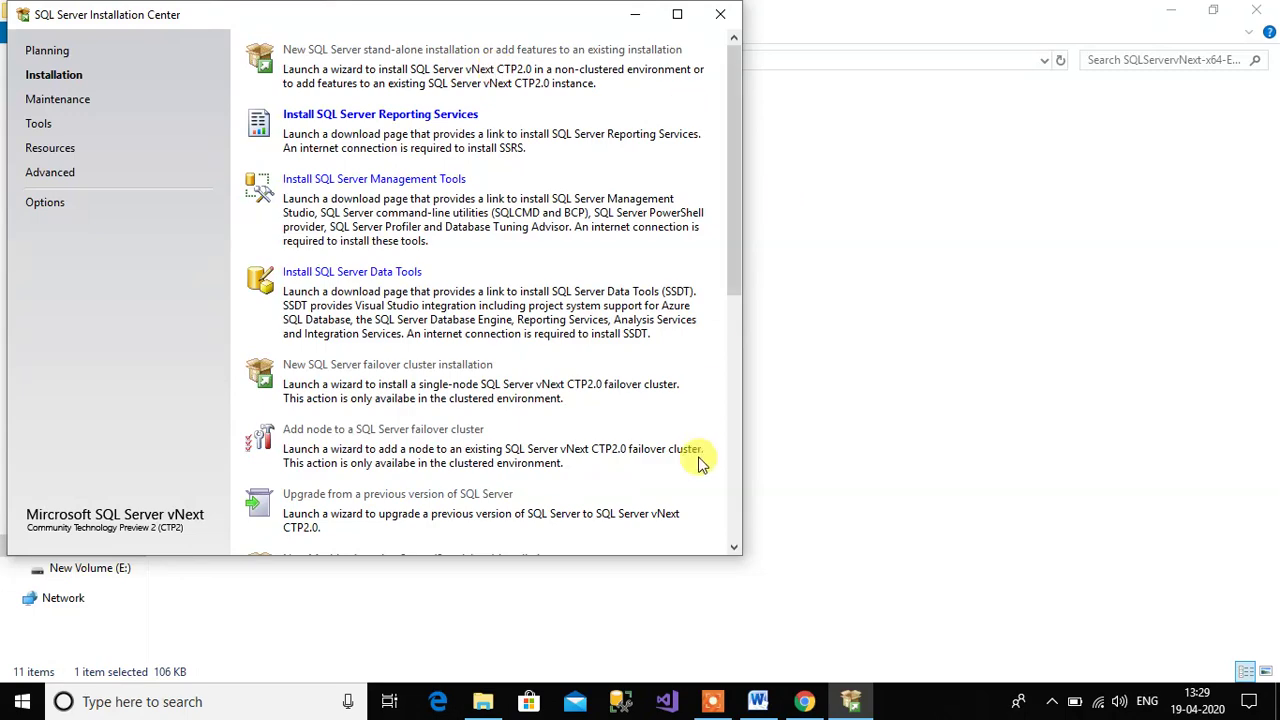
left_click(712, 701)
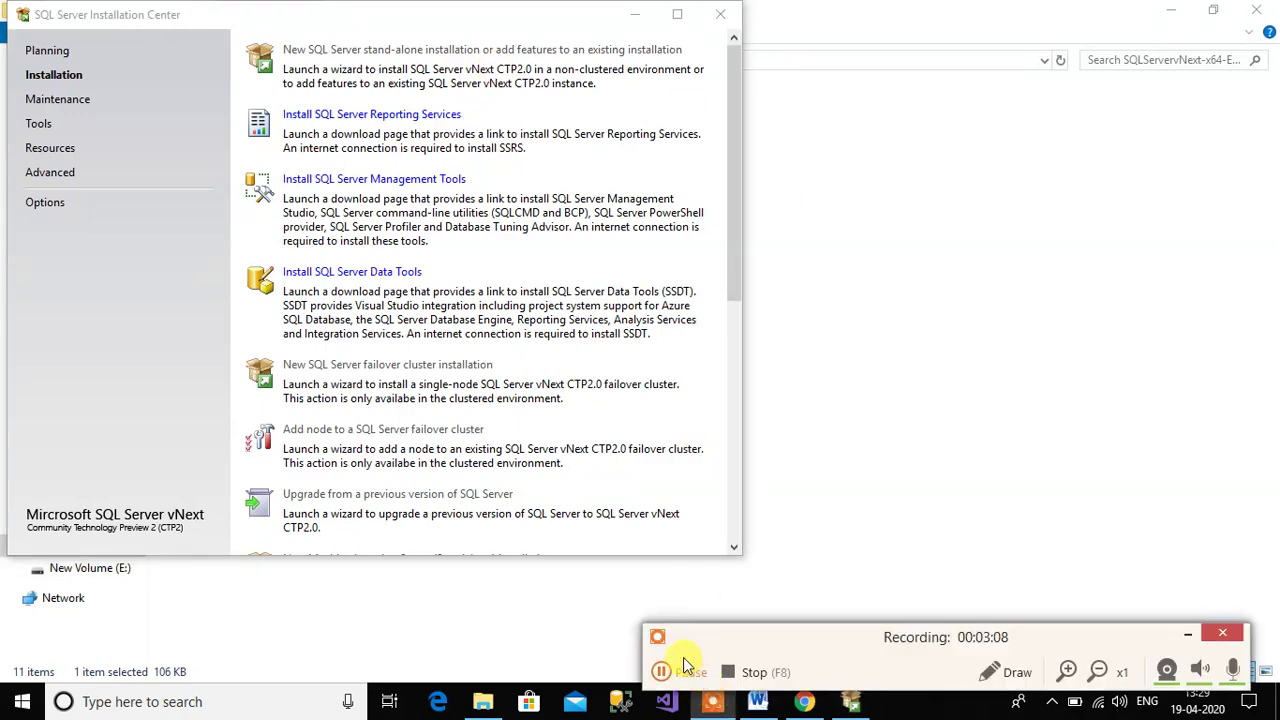
left_click(680, 674)
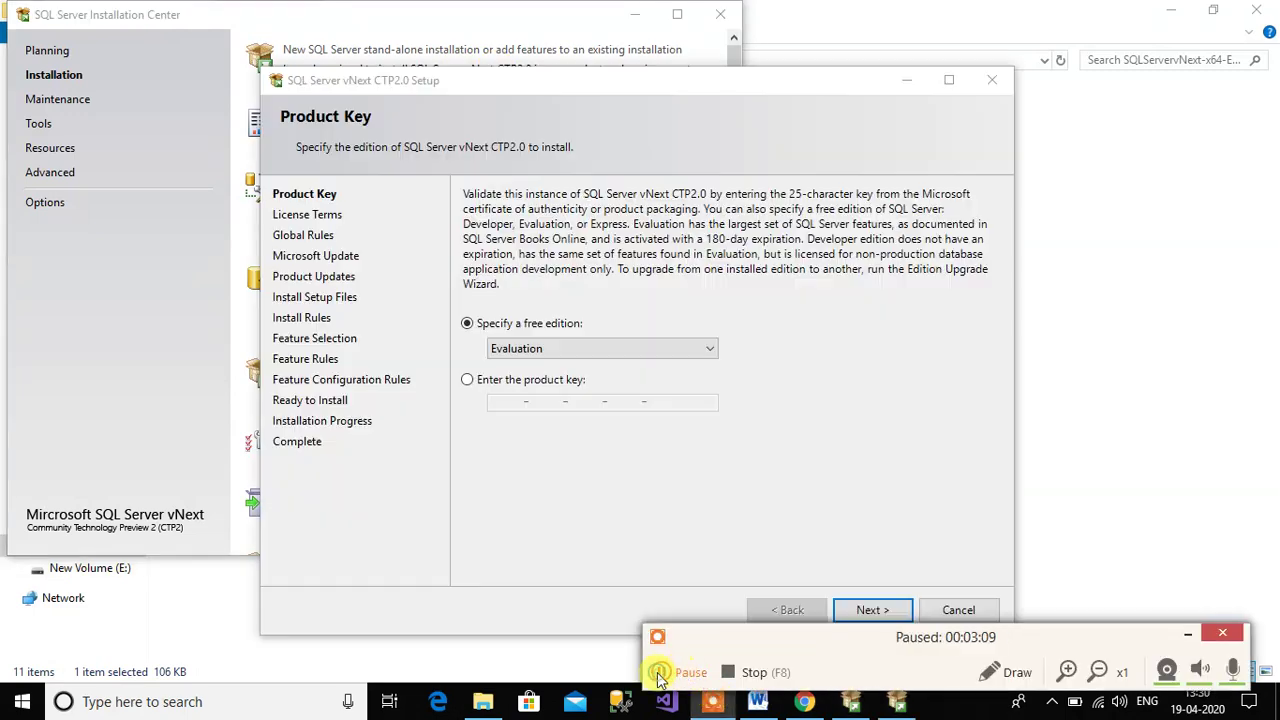
left_click(661, 672)
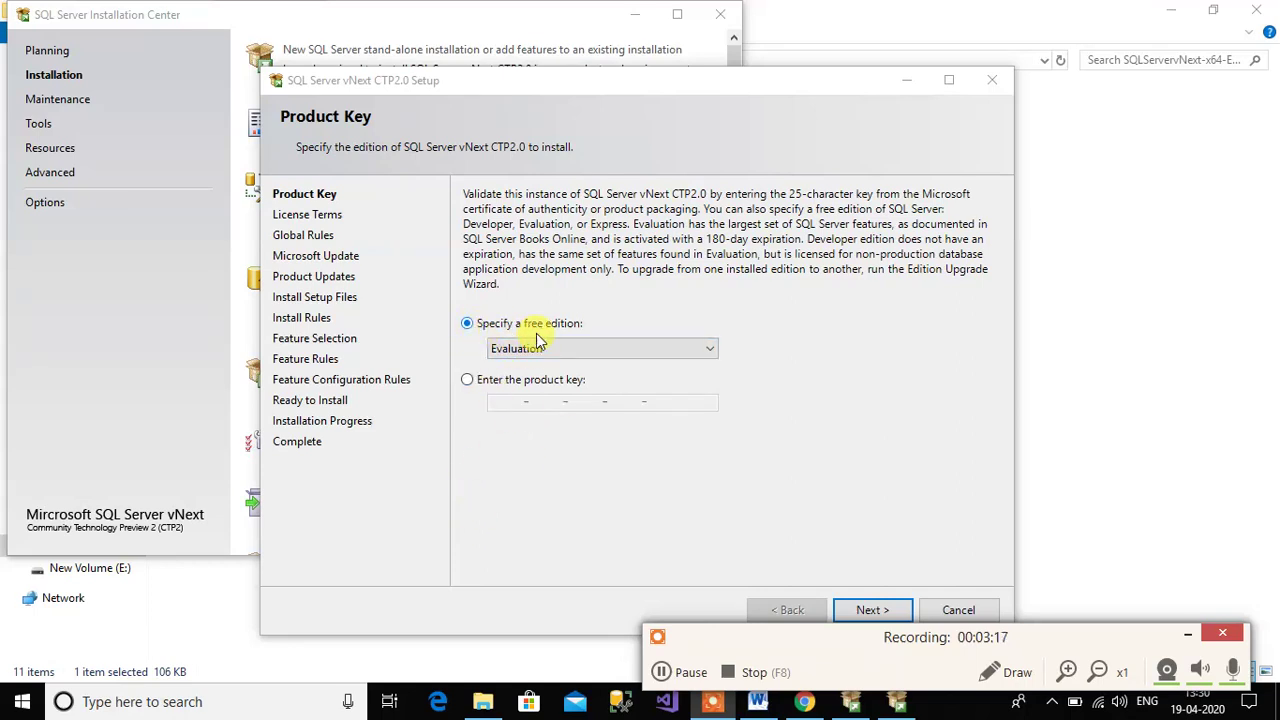
Step: Choose the free Developer edition for the installation and accept the license terms
left_click(710, 349)
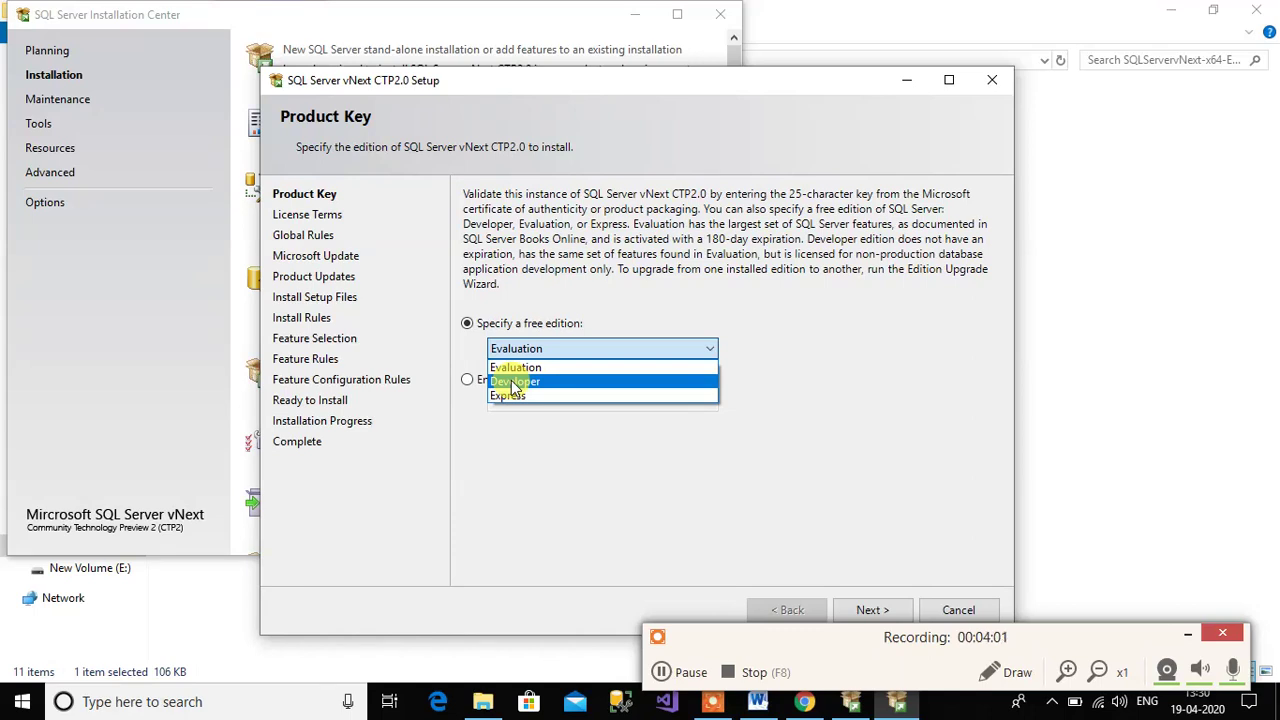
left_click(514, 382)
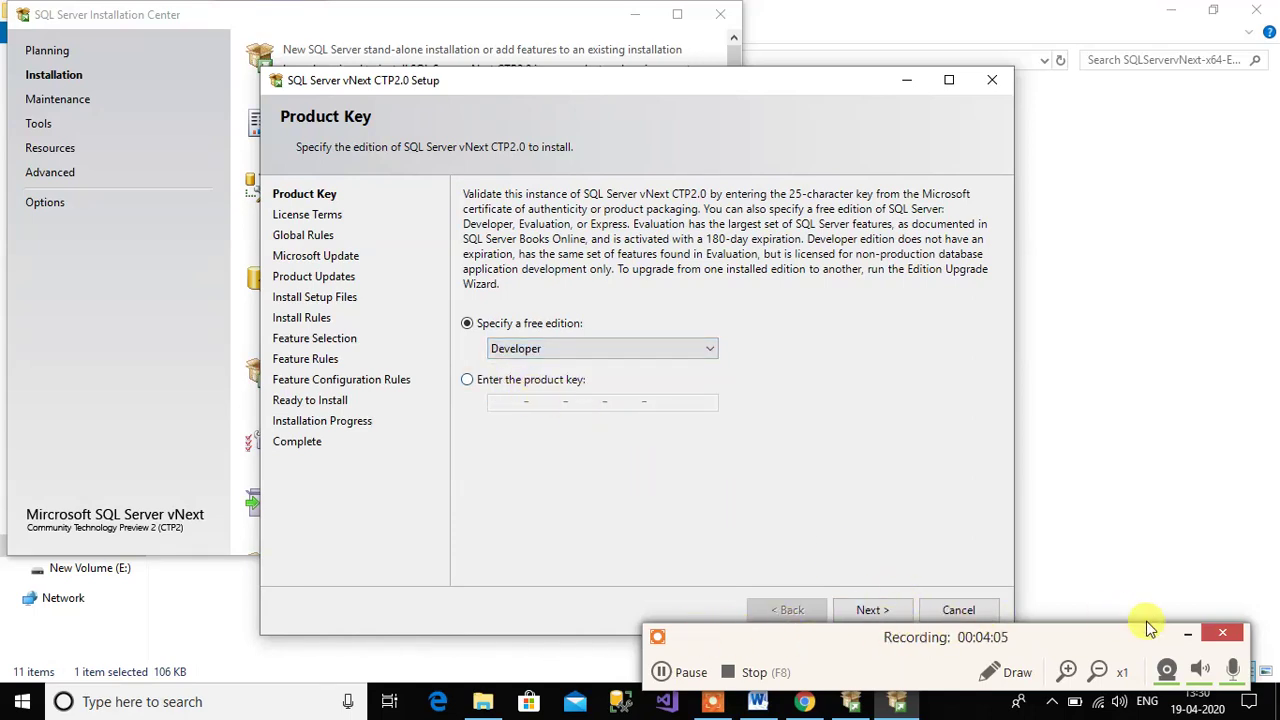
left_click(1187, 633)
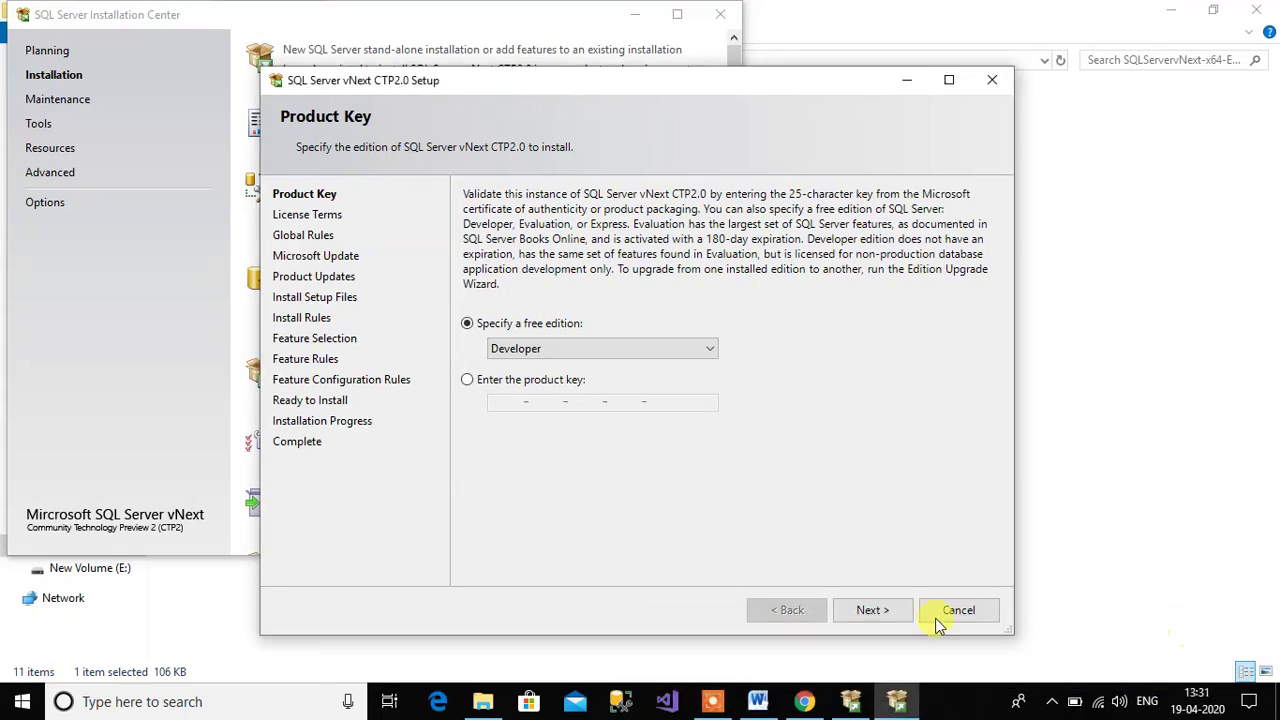
left_click(872, 610)
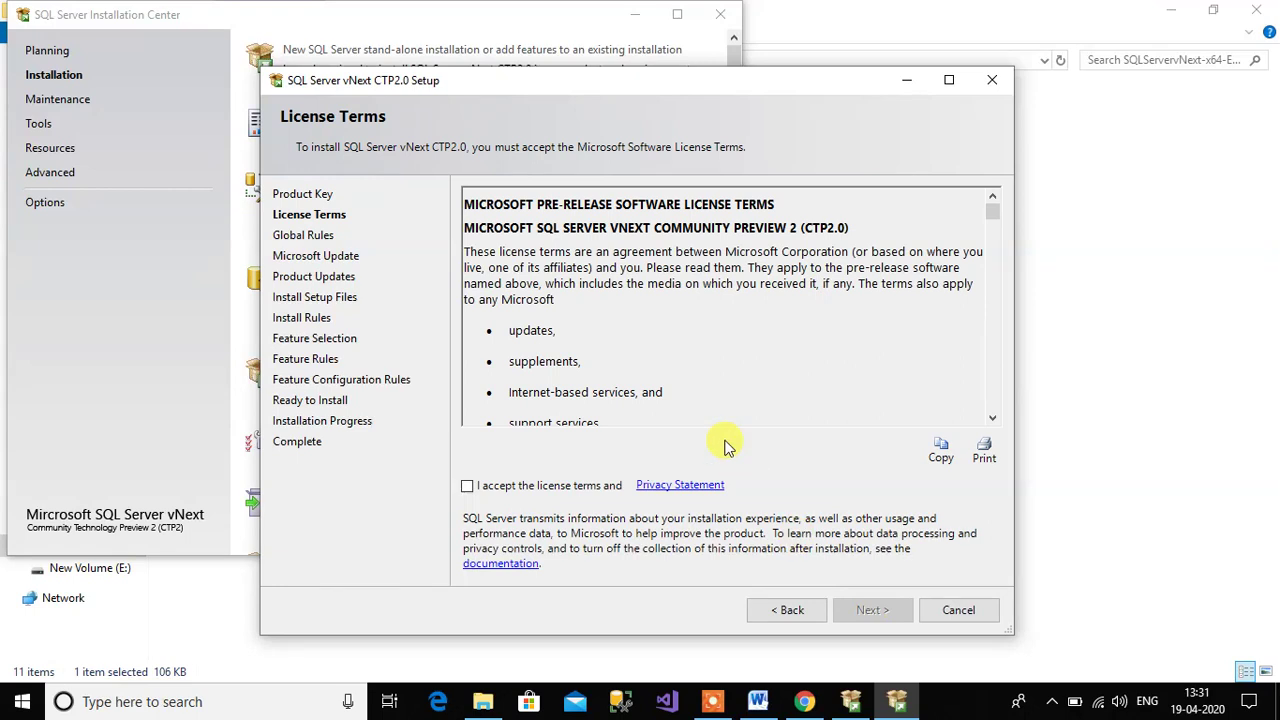
left_click(467, 487)
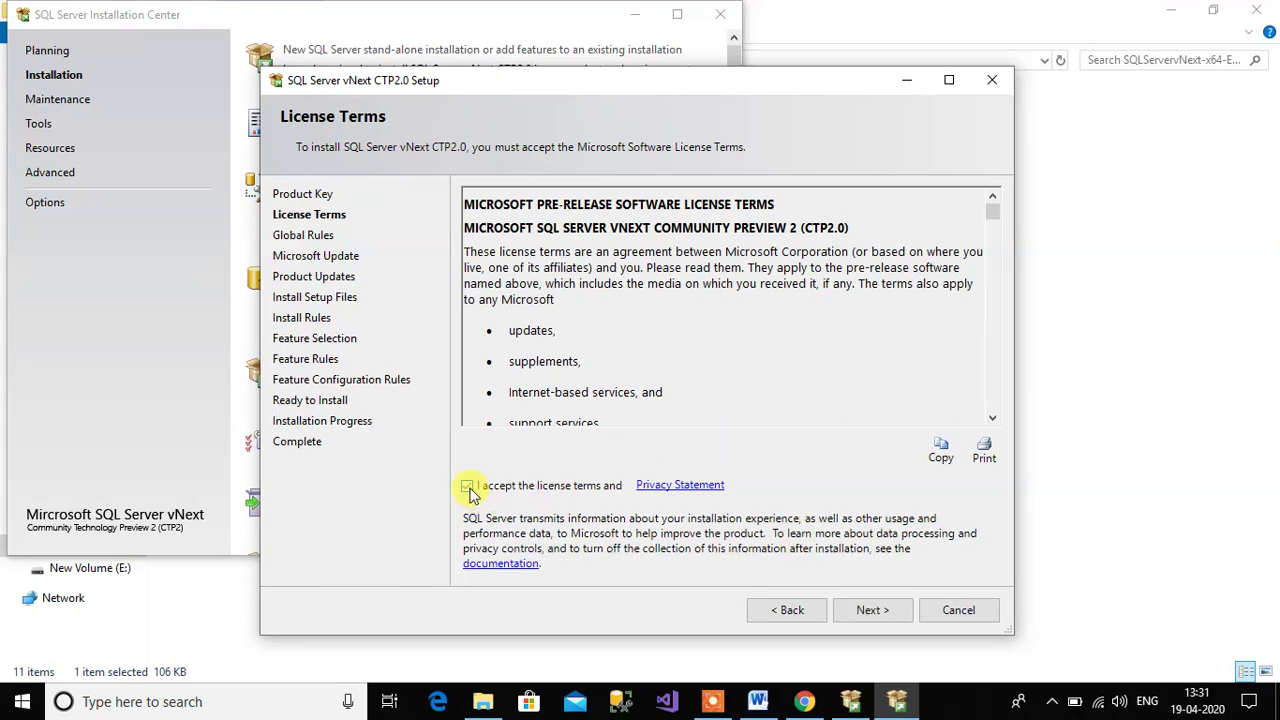
left_click(848, 617)
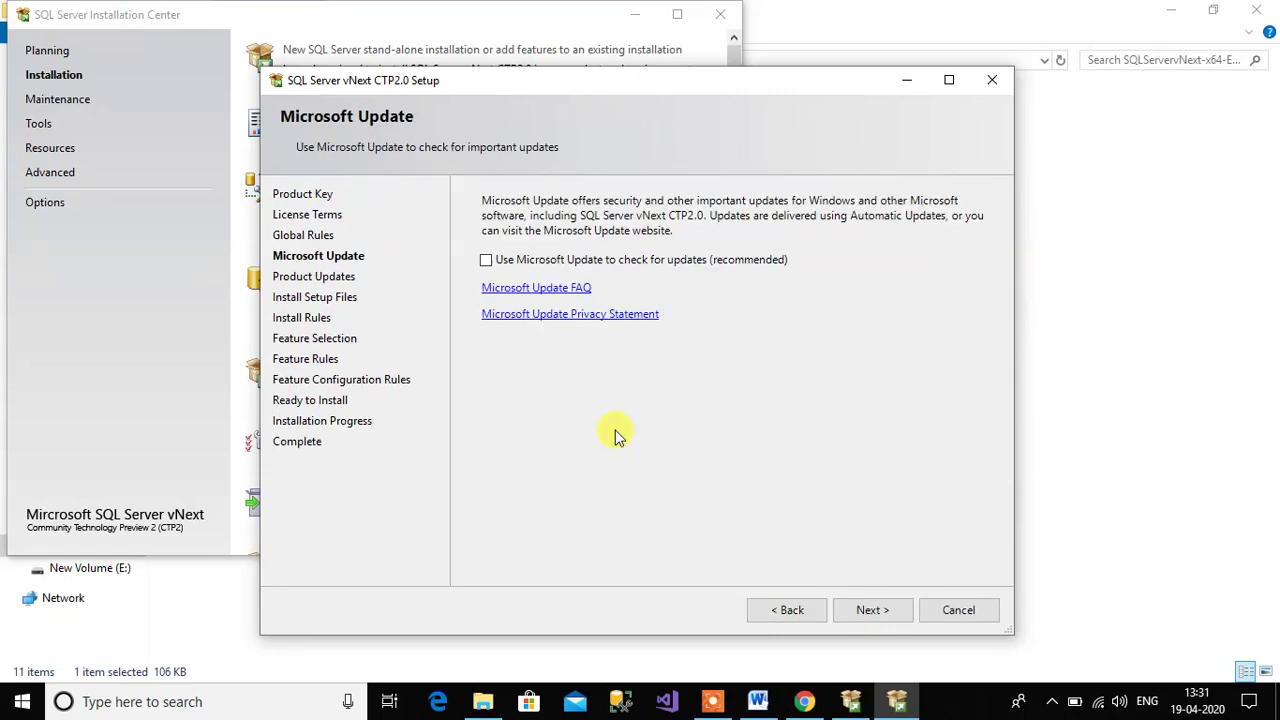
Step: Continue past the update and install rules pages without enabling Microsoft Update, and select only Database Engine Services to install
left_click(866, 611)
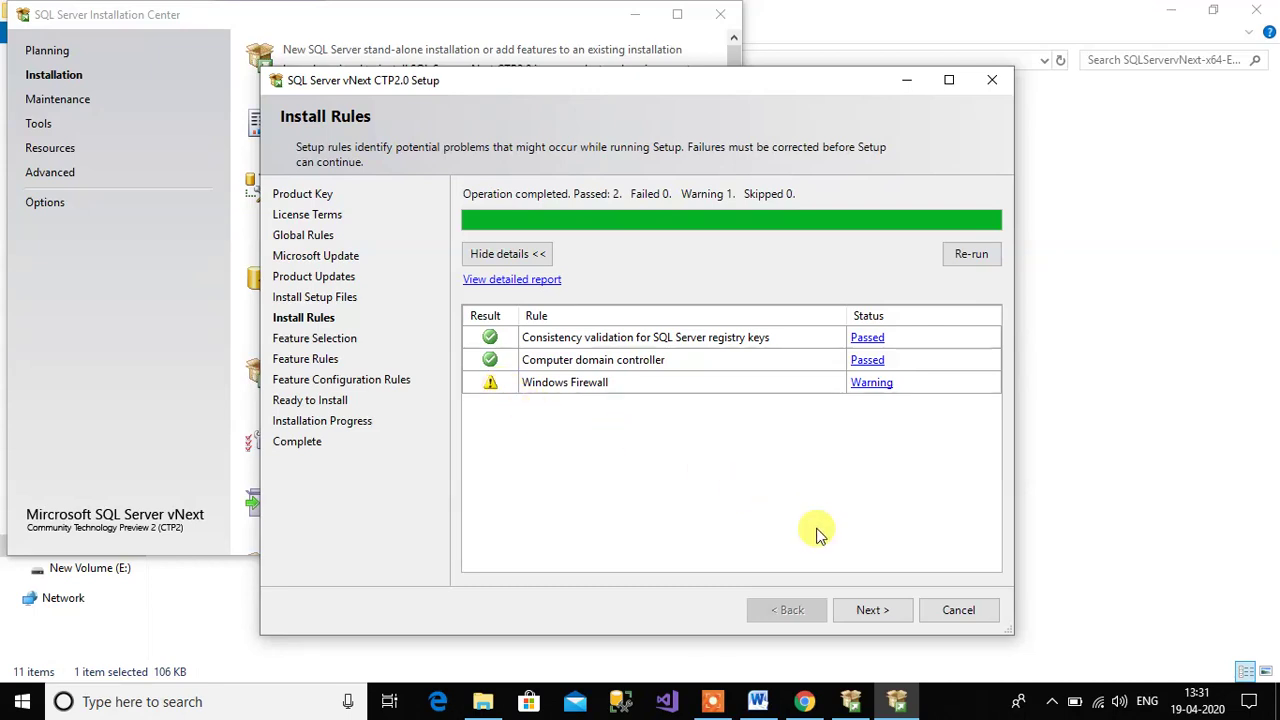
left_click(871, 612)
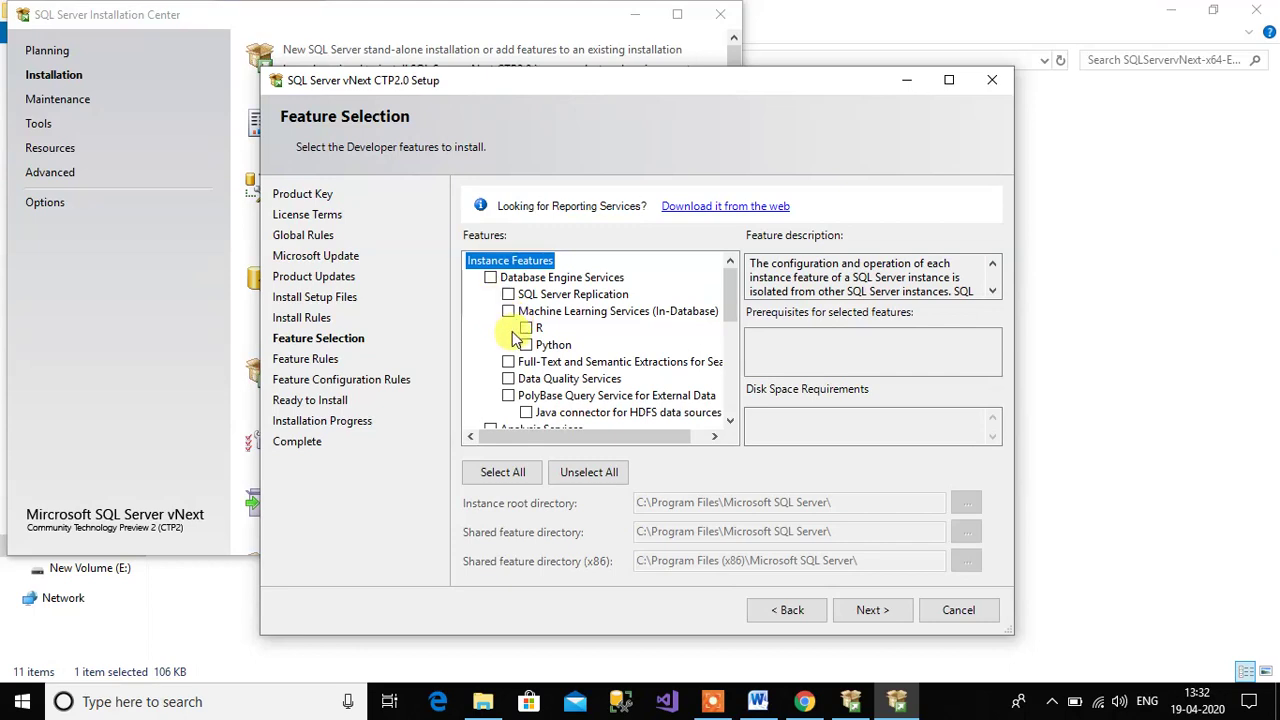
left_click(491, 279)
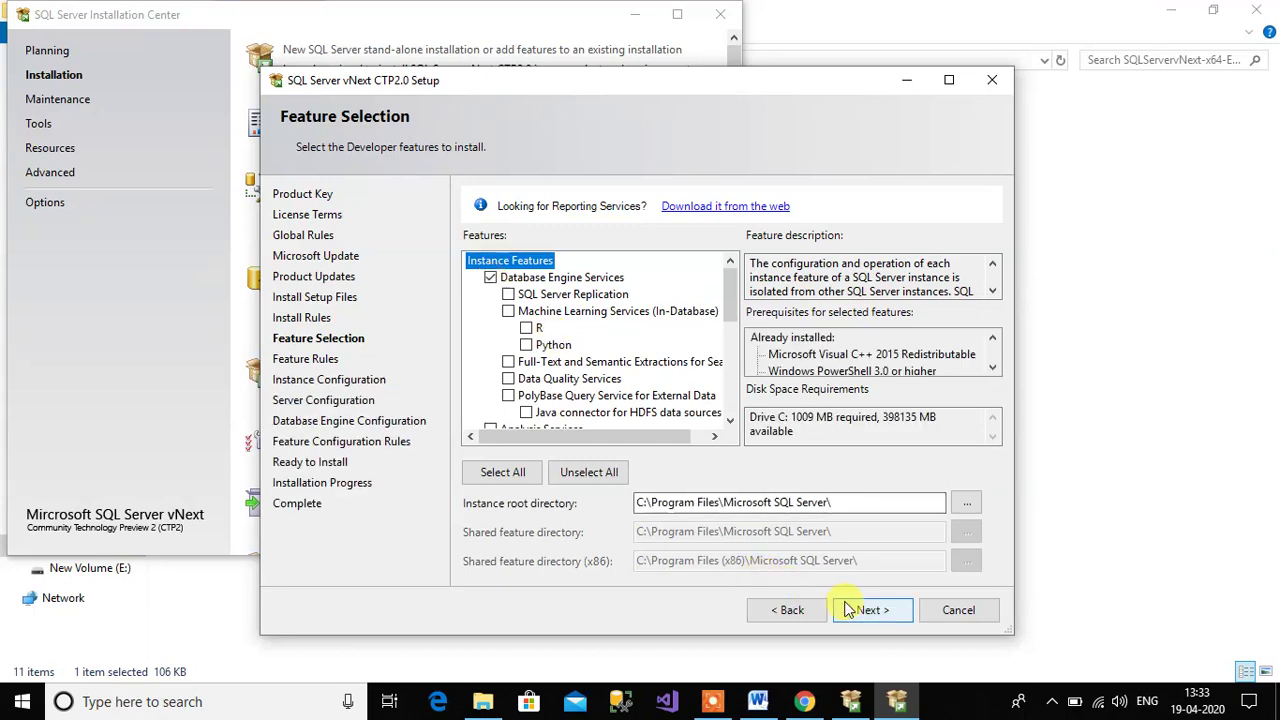
left_click(876, 609)
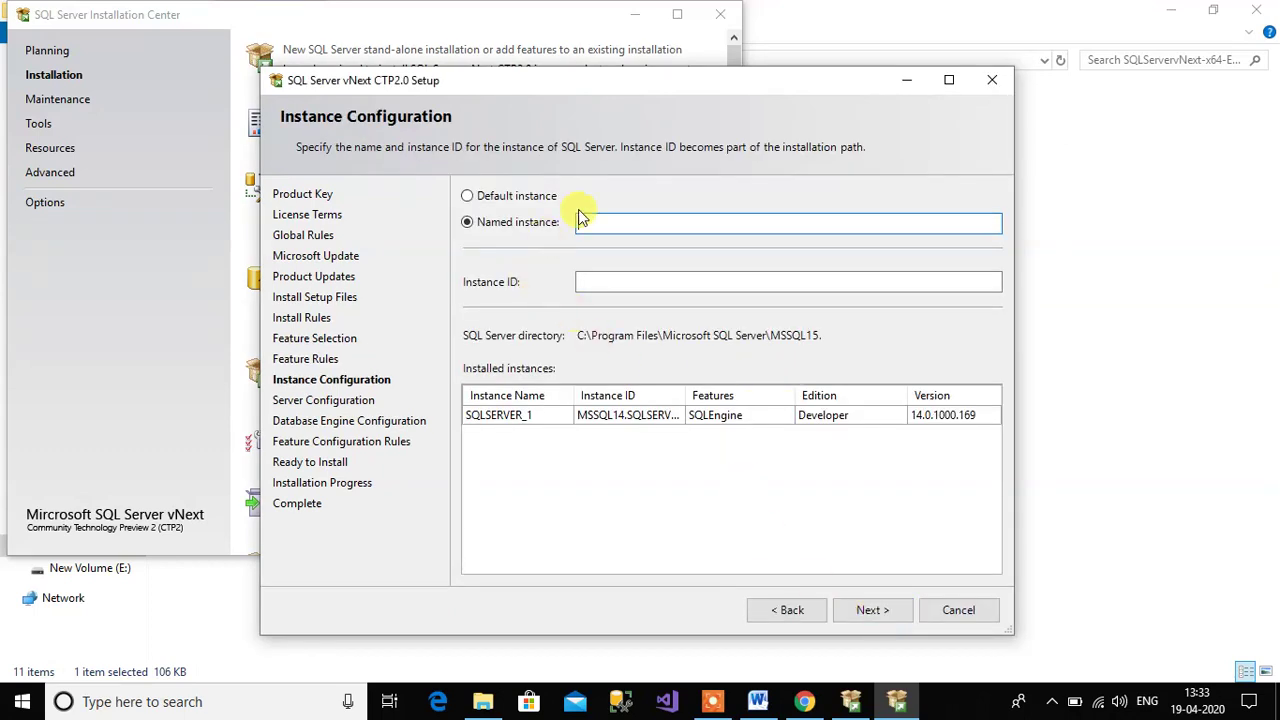
left_click(466, 196)
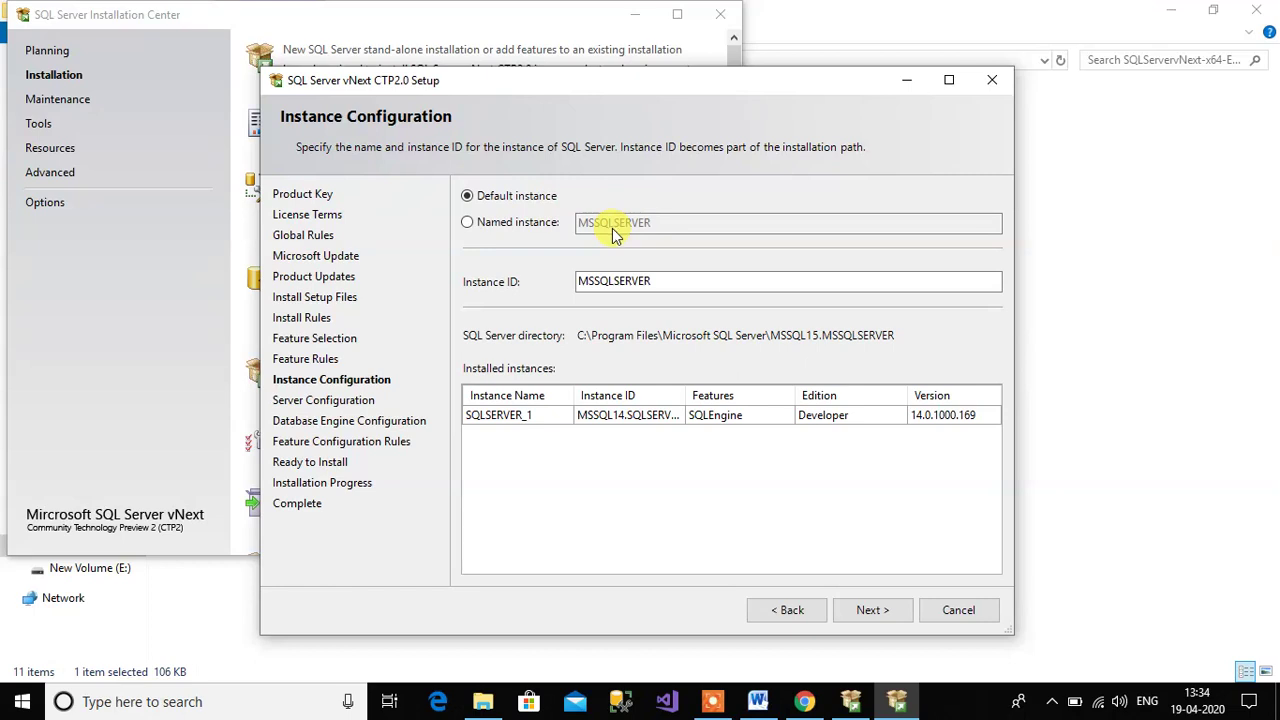
left_click(469, 224)
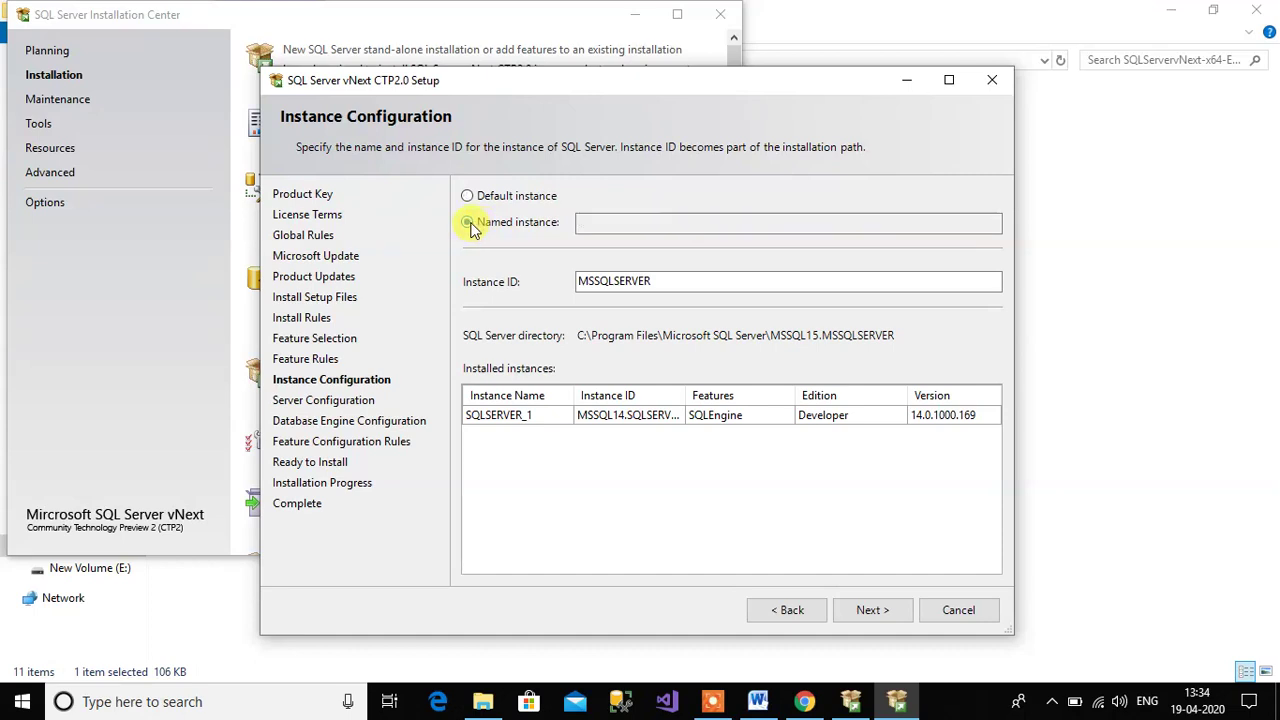
left_click(620, 226)
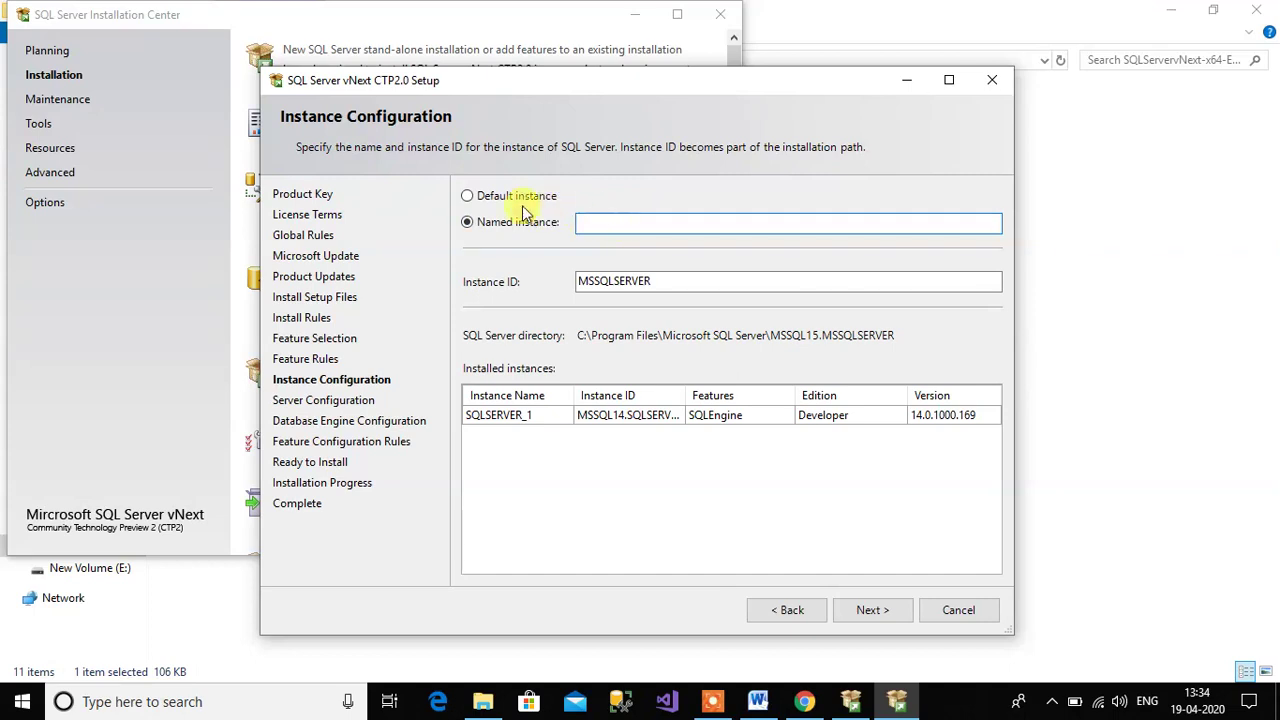
left_click(467, 196)
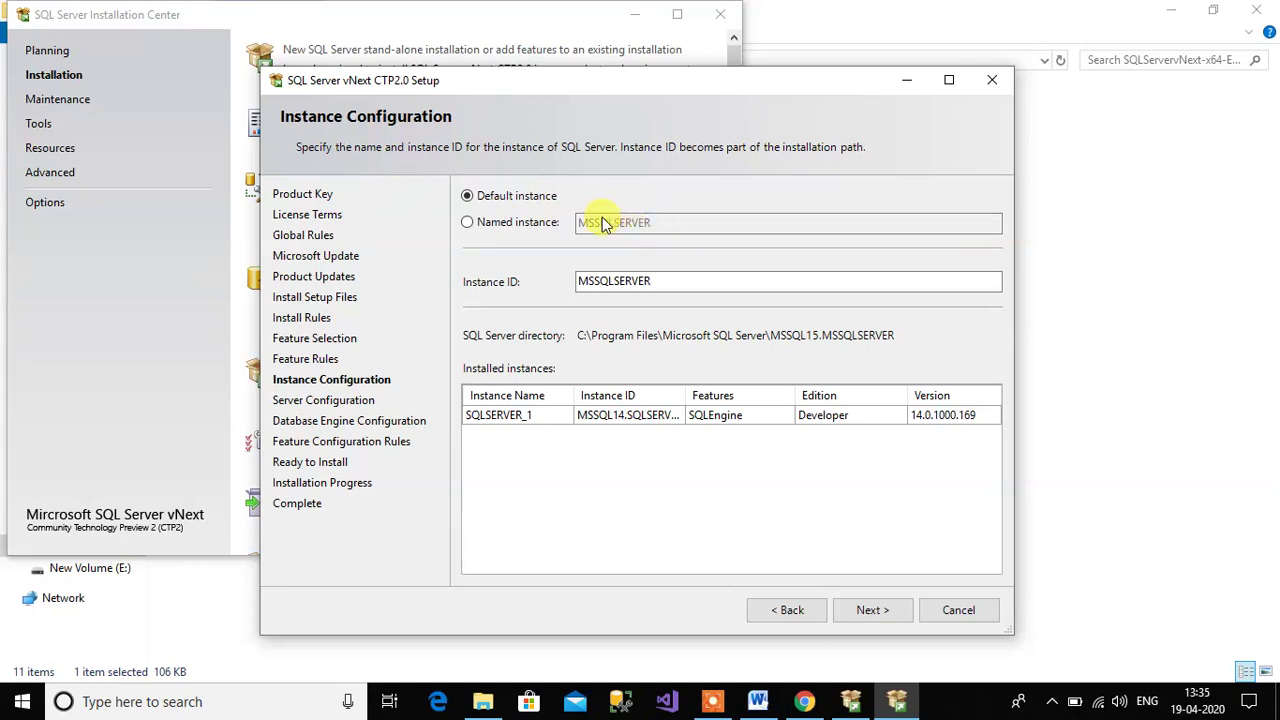
Step: Configure the installation as a named instance called SQLSERVER_2
left_click(468, 223)
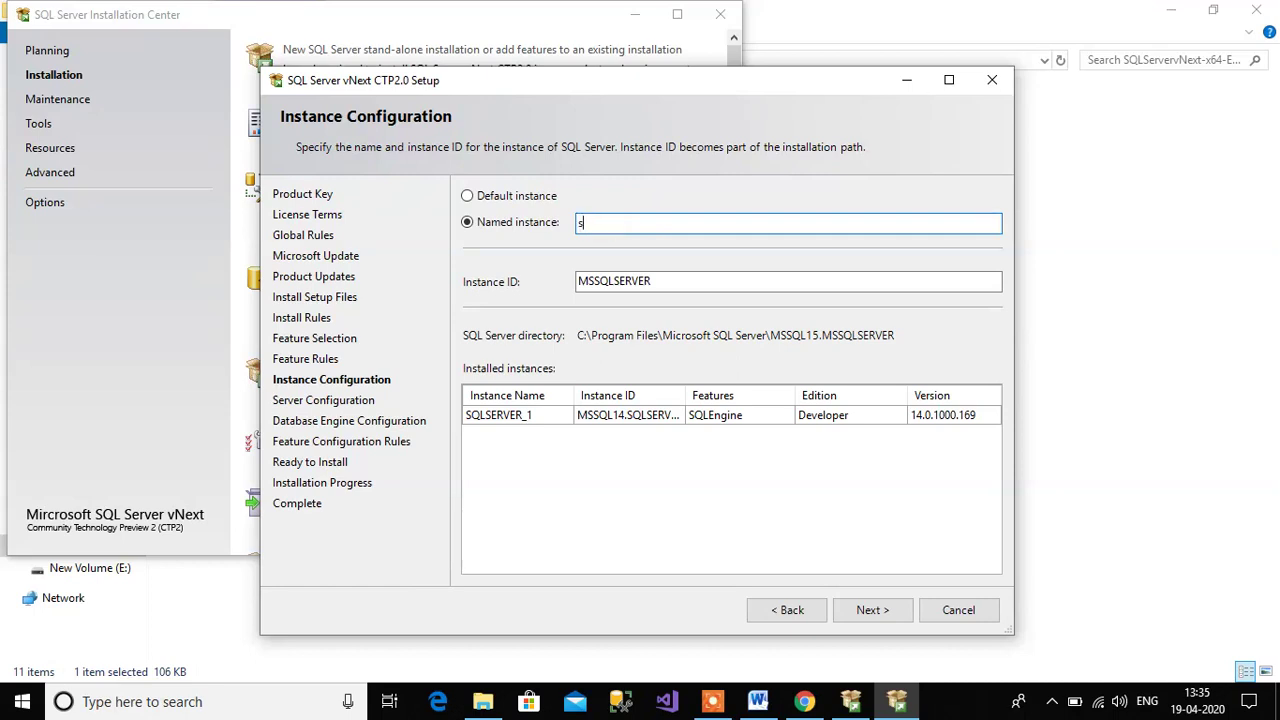
type("SQL")
type("SERVE")
type("R")
type("_1")
type("2")
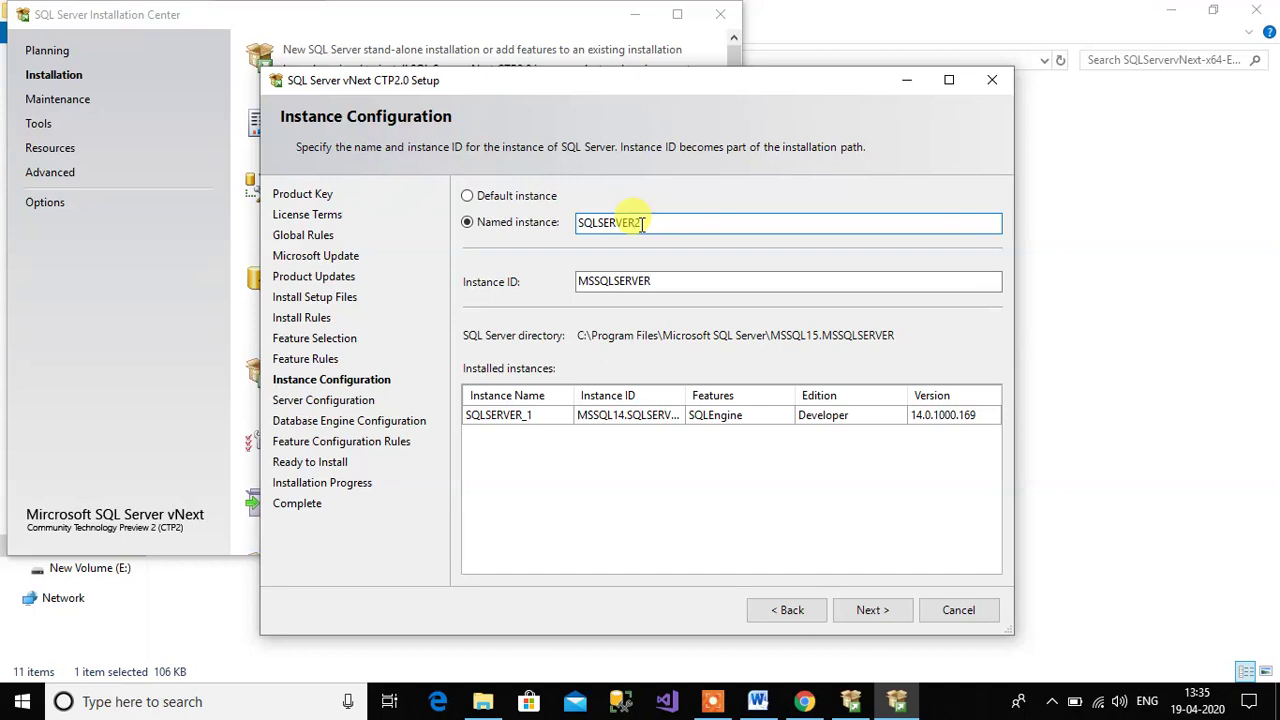
left_click_drag(643, 224, 634, 224)
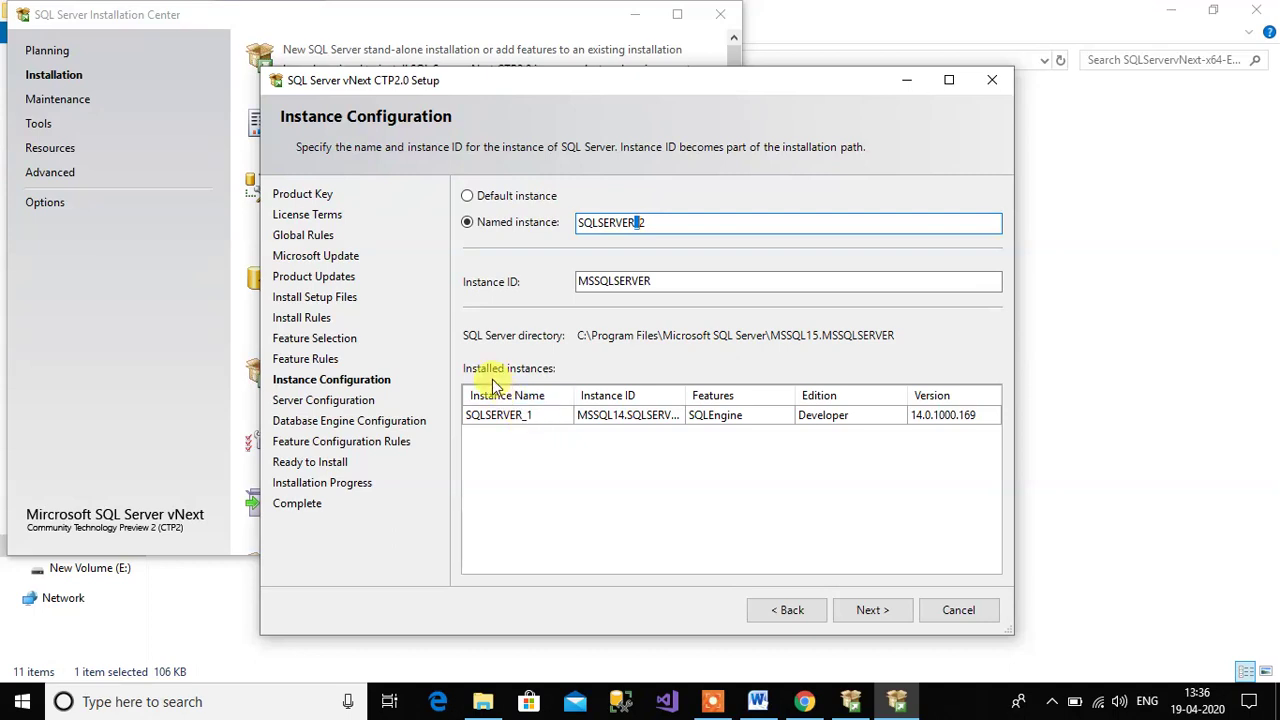
left_click(712, 701)
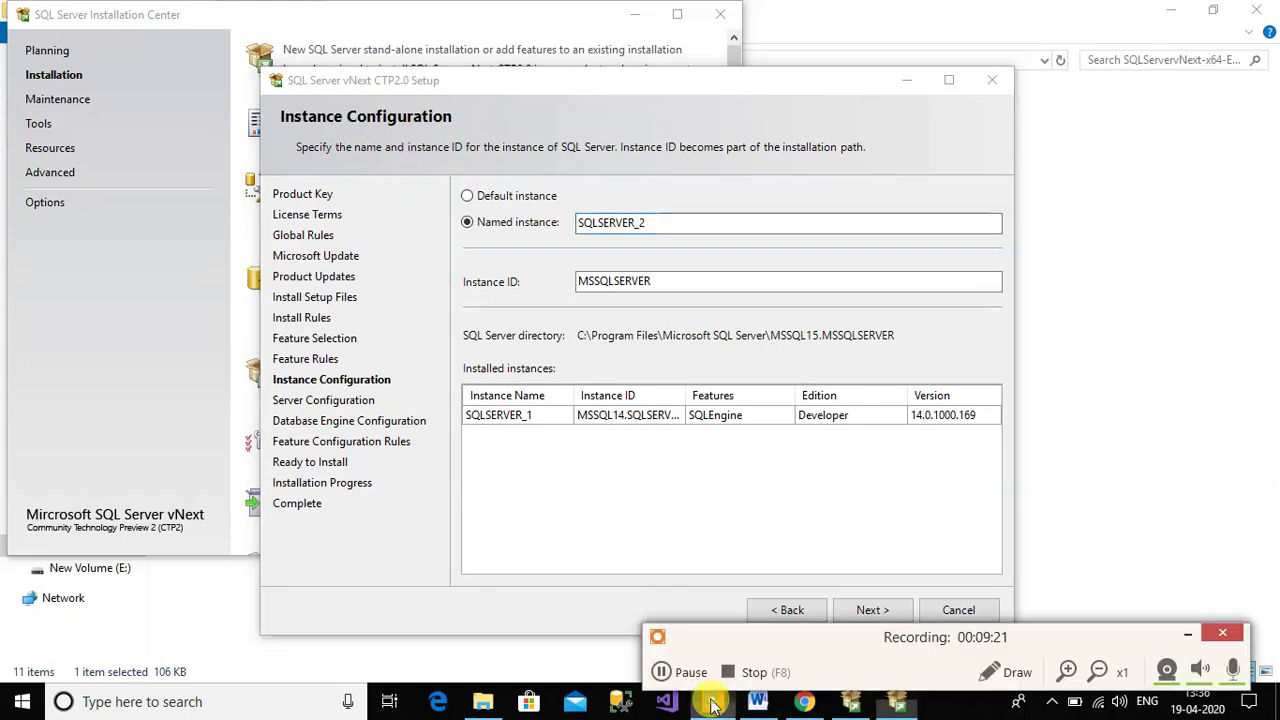
left_click(661, 673)
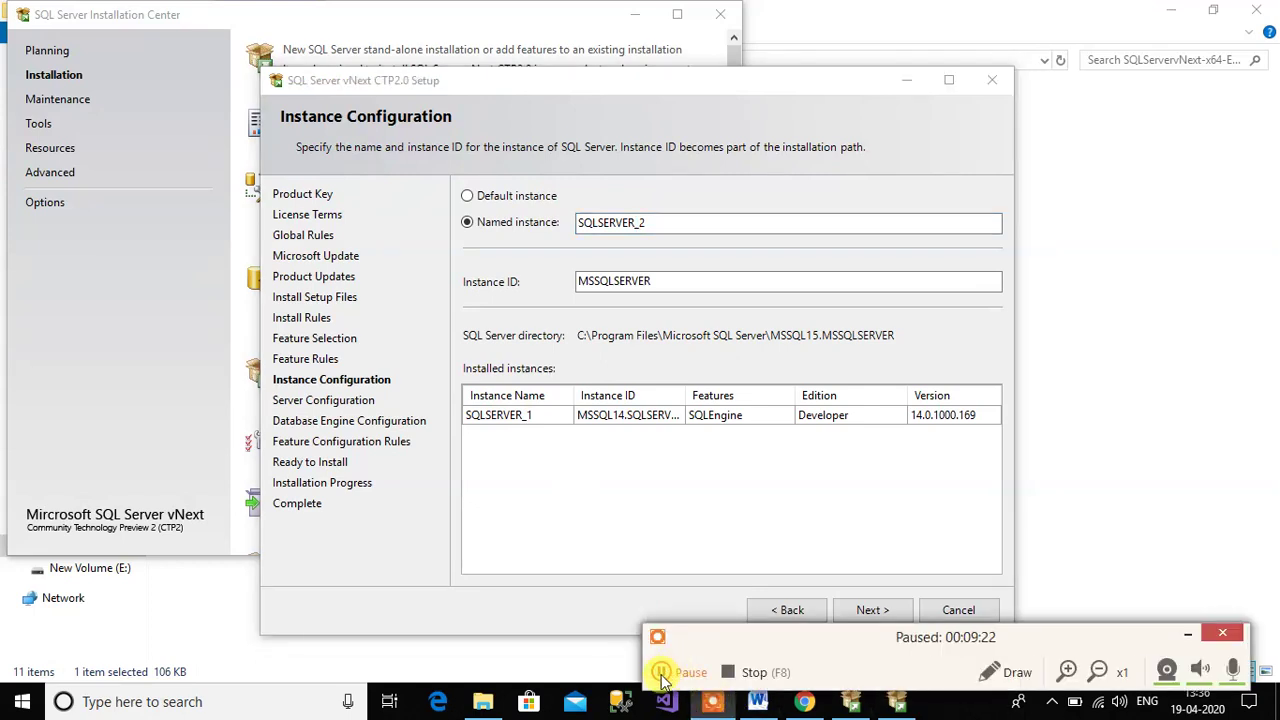
left_click(661, 673)
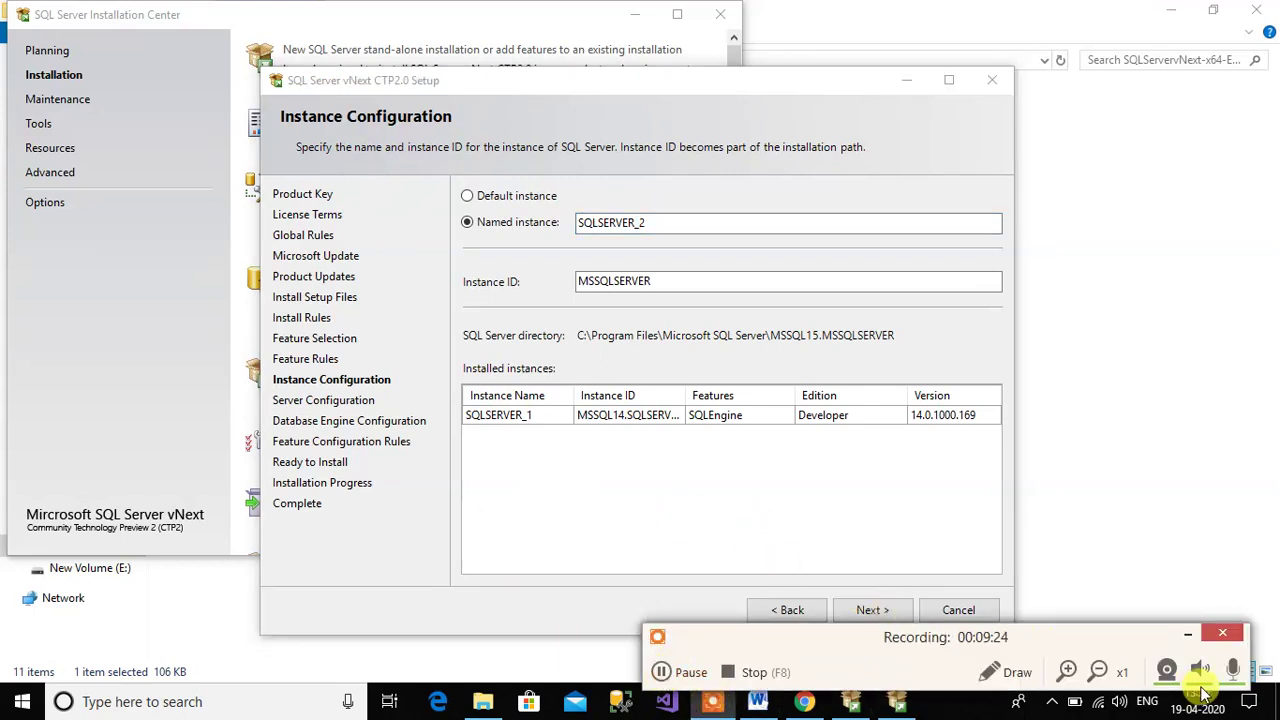
left_click(1189, 634)
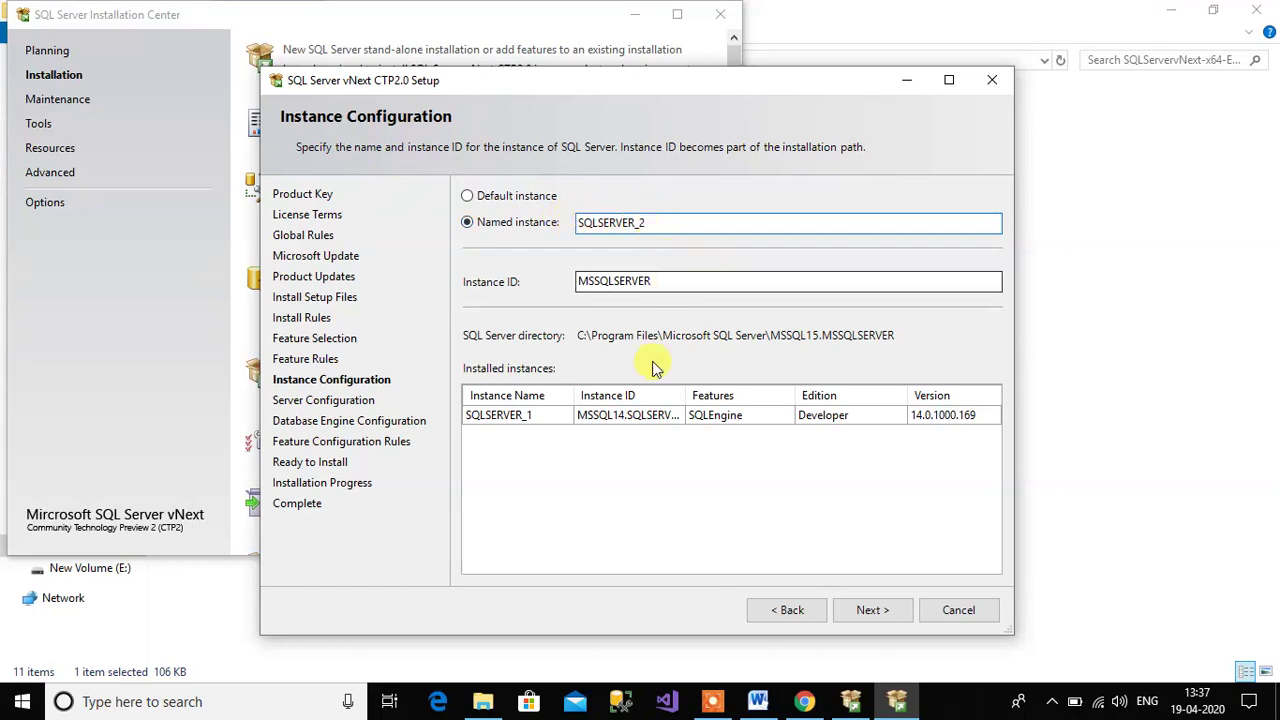
Step: Accept the instance and default service account settings, and choose Mixed Mode authentication for the Database Engine
left_click(889, 610)
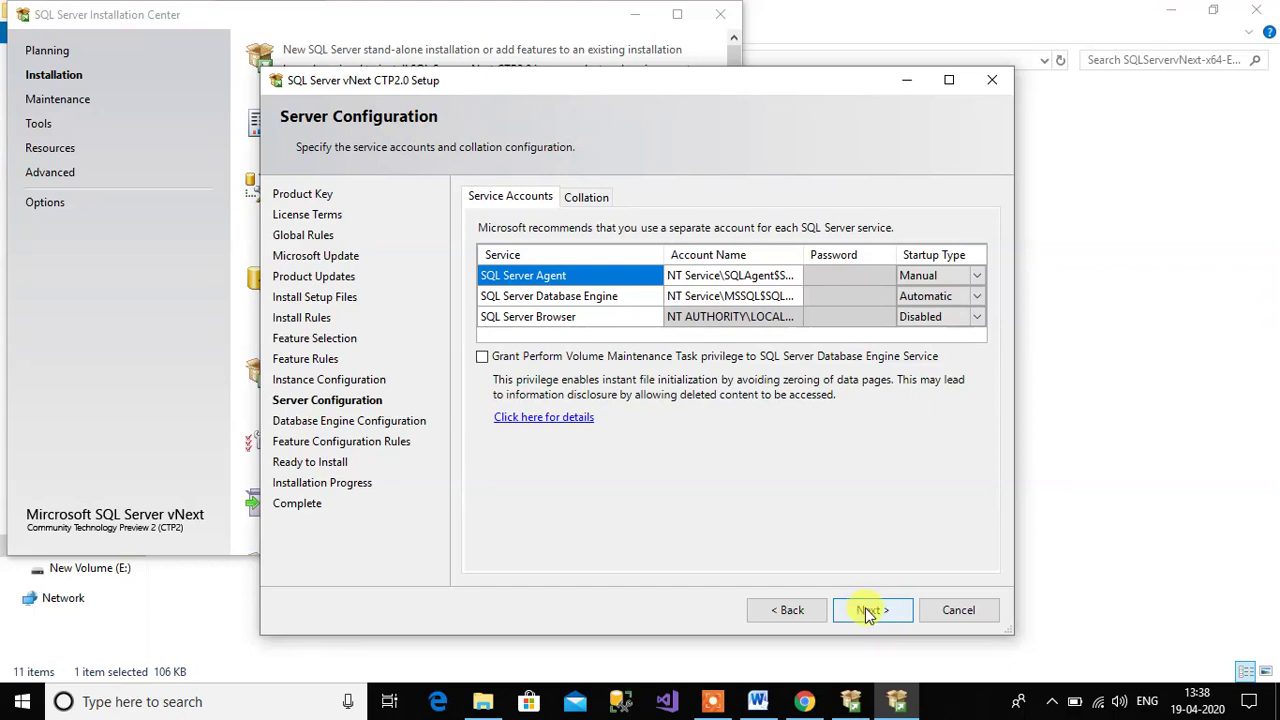
left_click(868, 612)
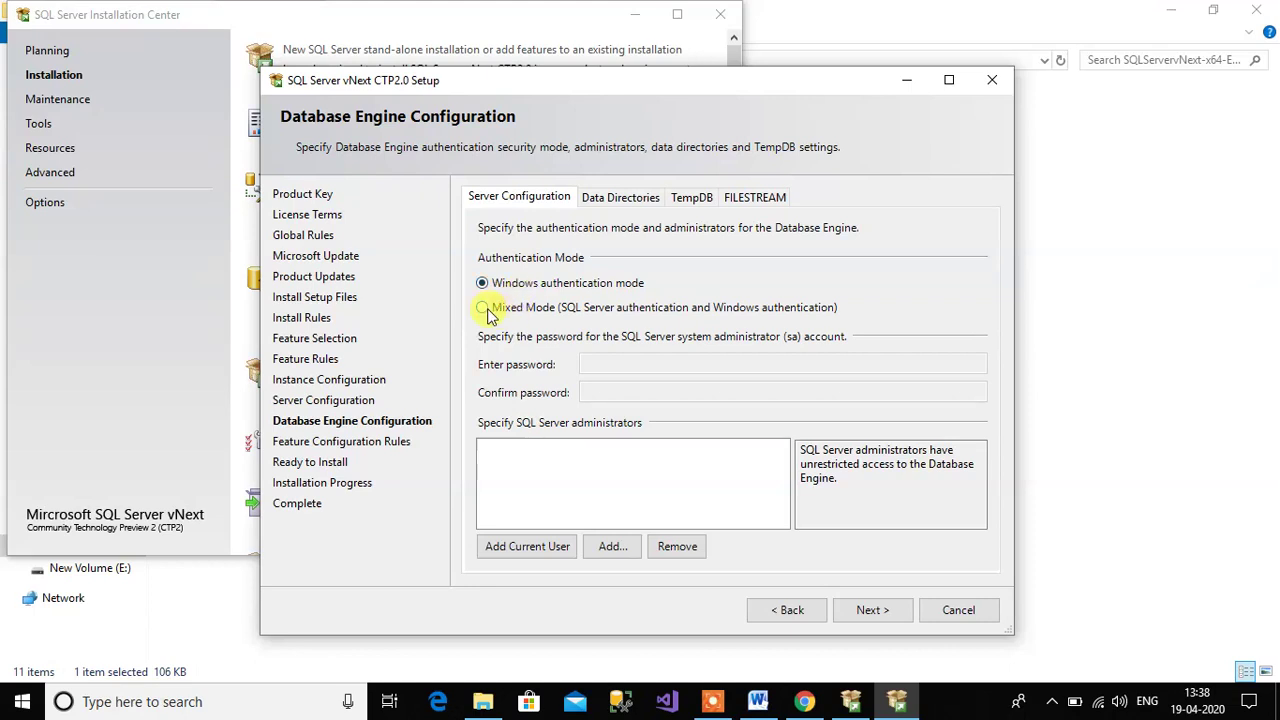
left_click(484, 308)
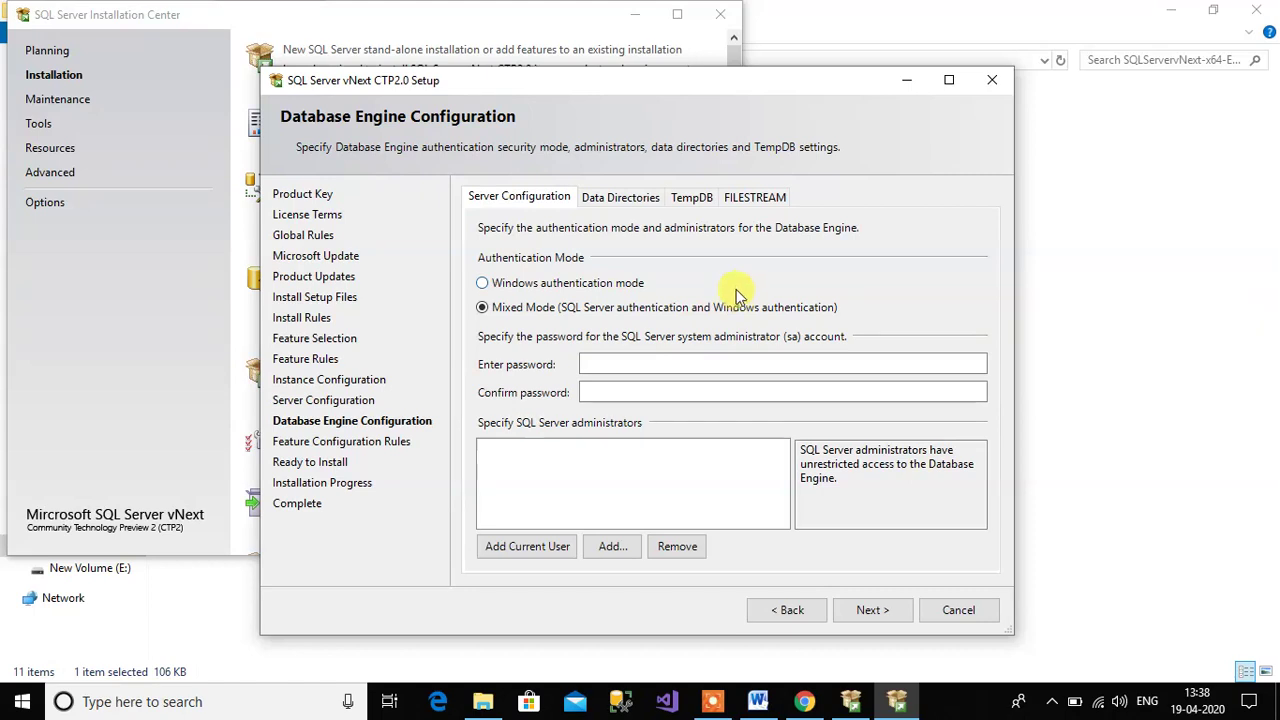
Step: Switch the Database Engine to Windows authentication mode and add the current user as a SQL Server administrator
left_click(590, 363)
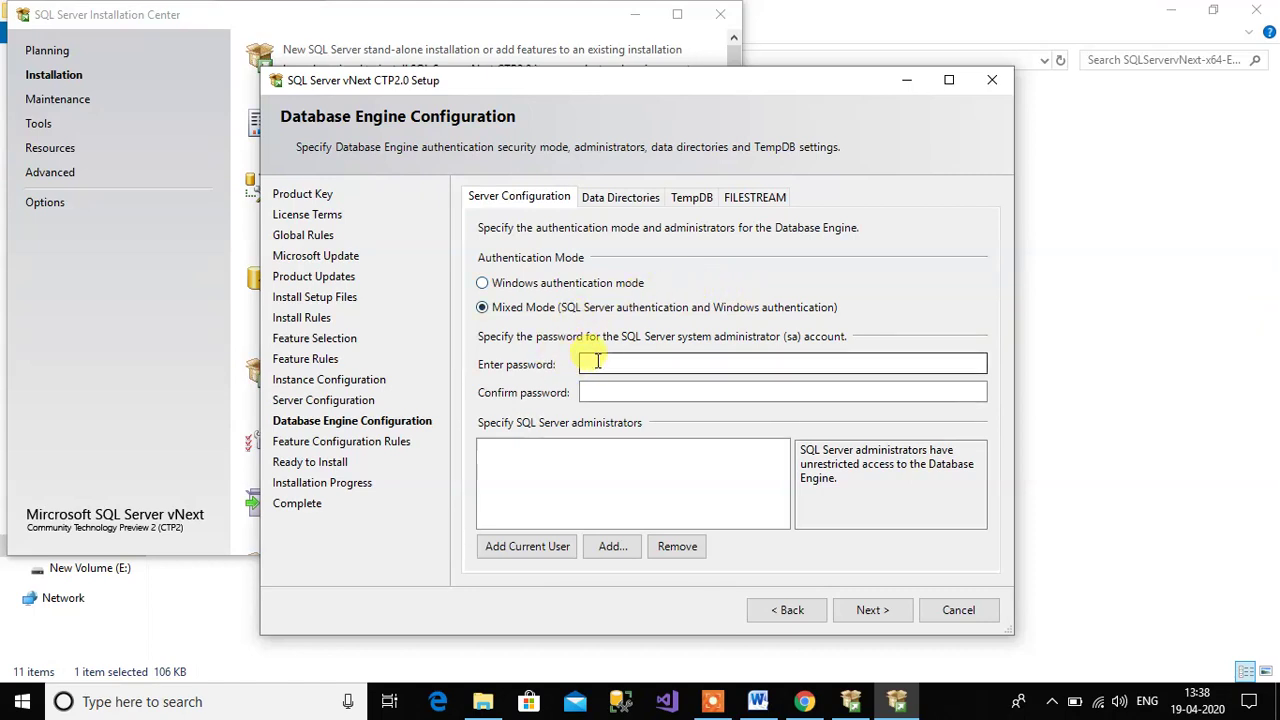
left_click(609, 386)
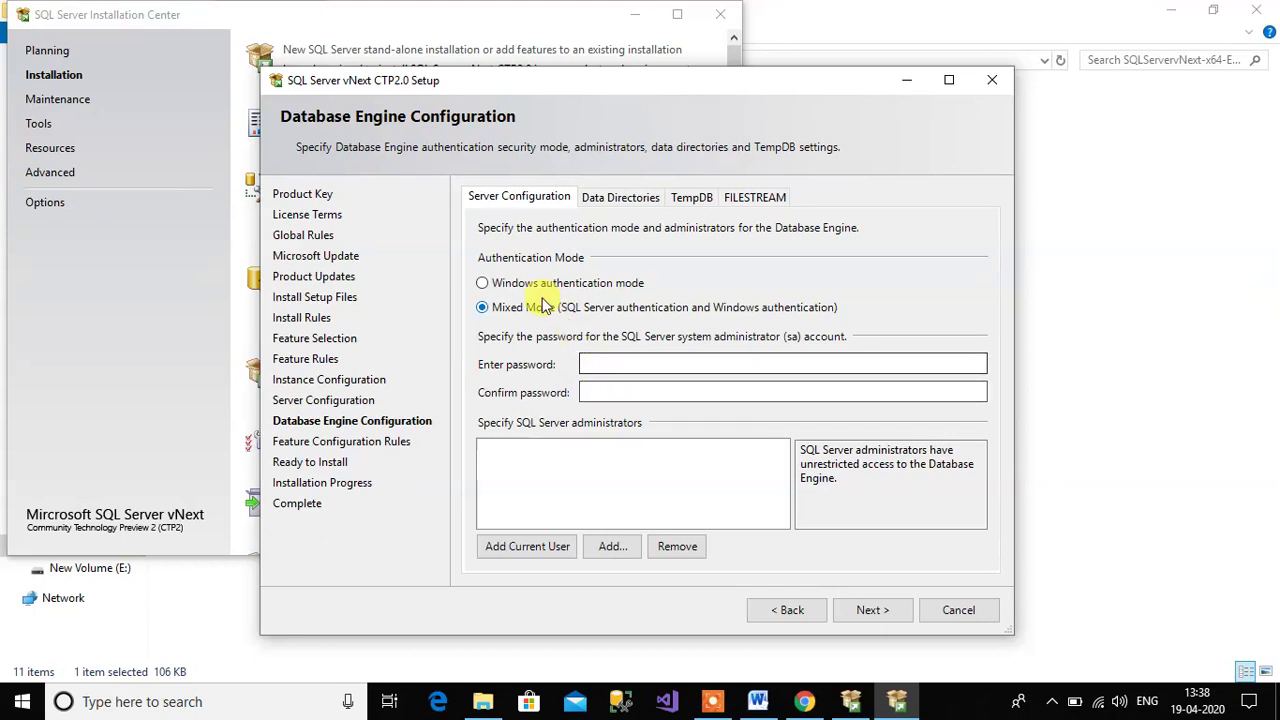
left_click(483, 285)
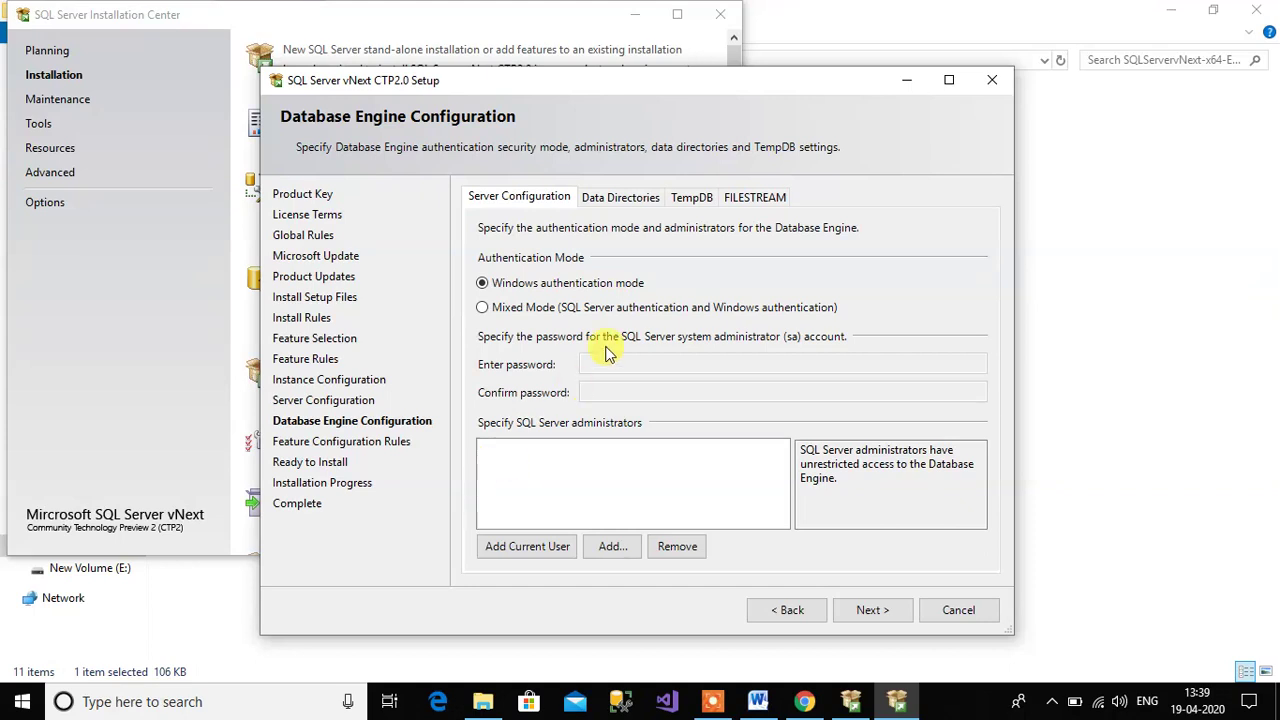
left_click(528, 548)
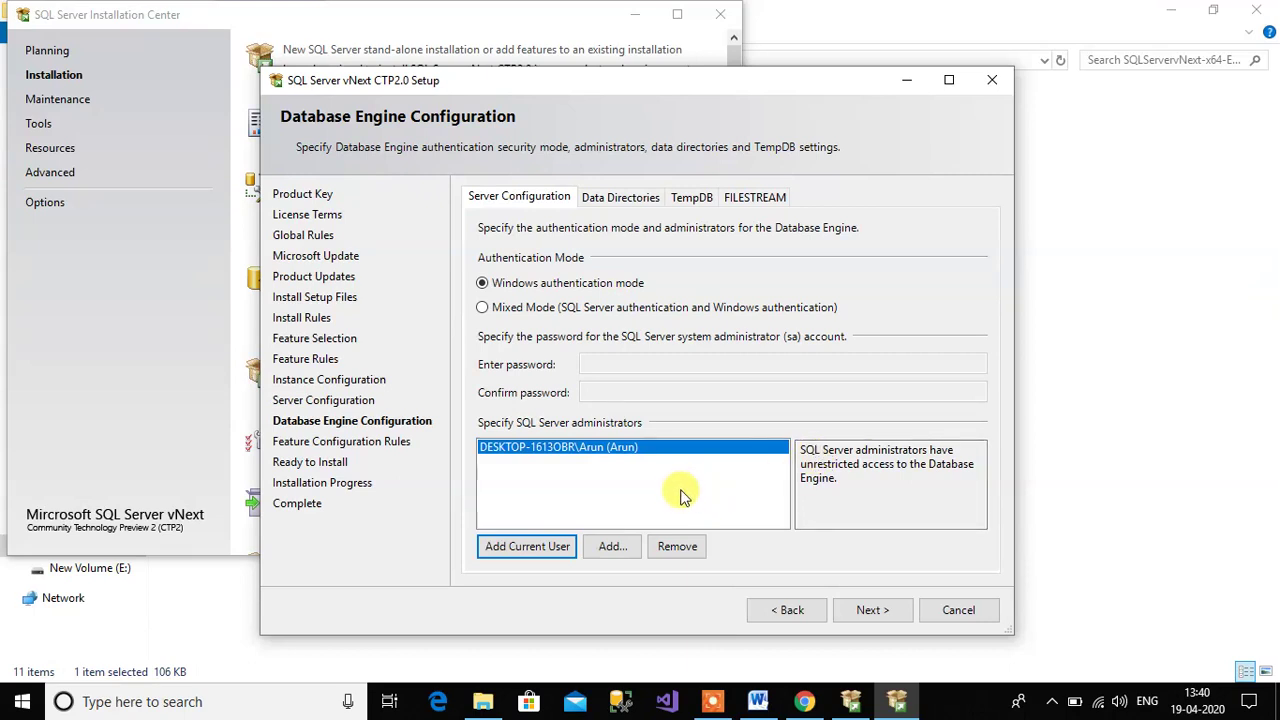
Step: Accept the Database Engine configuration and start installing the SQLSERVER_2 instance
left_click(870, 615)
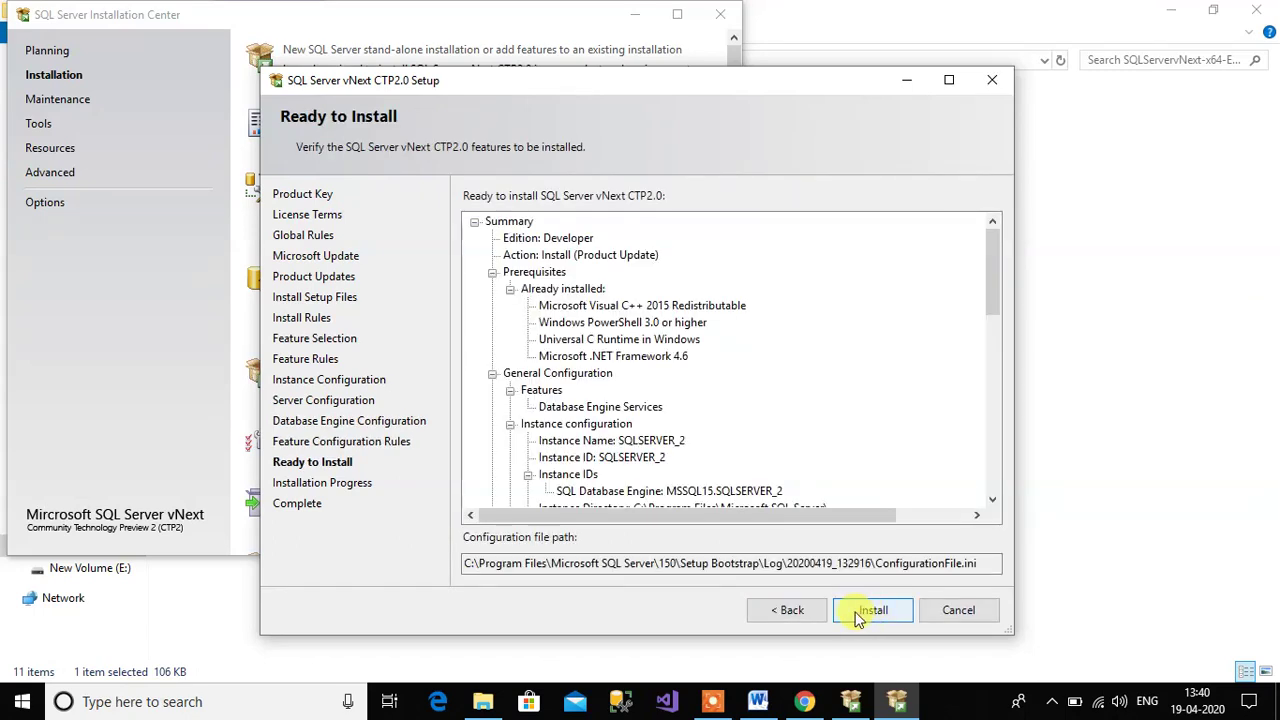
left_click(872, 612)
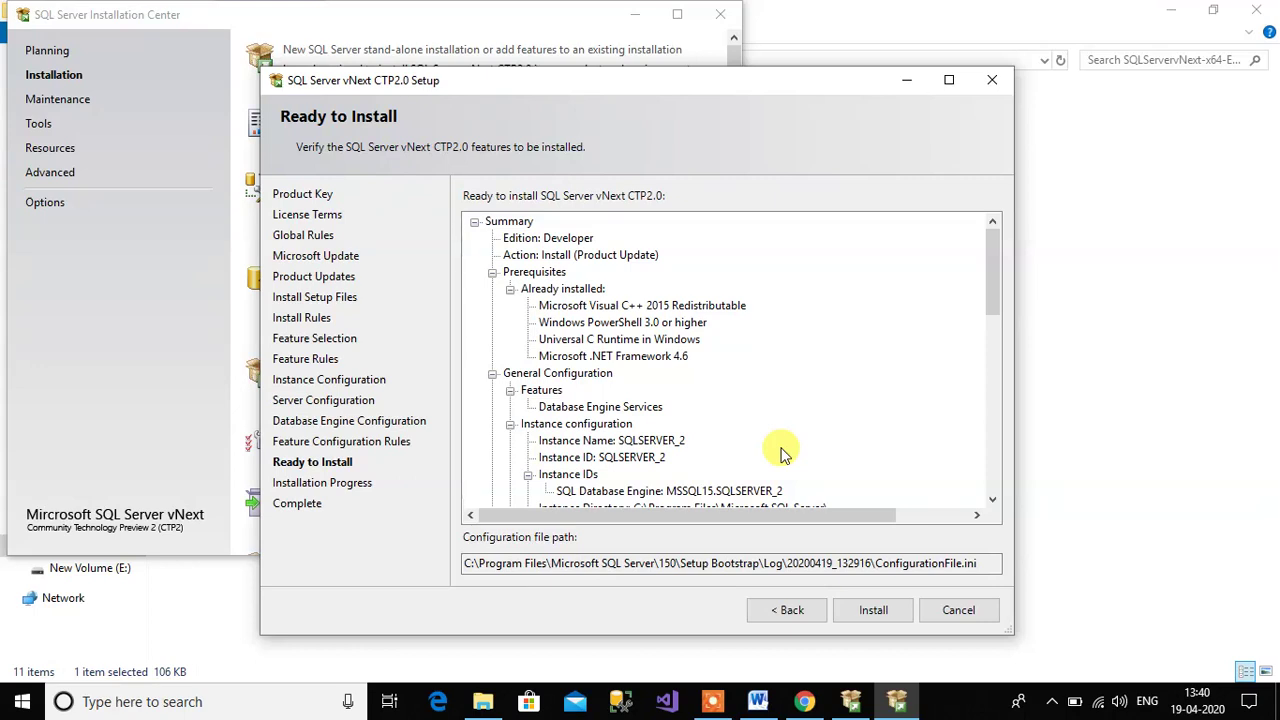
left_click(873, 612)
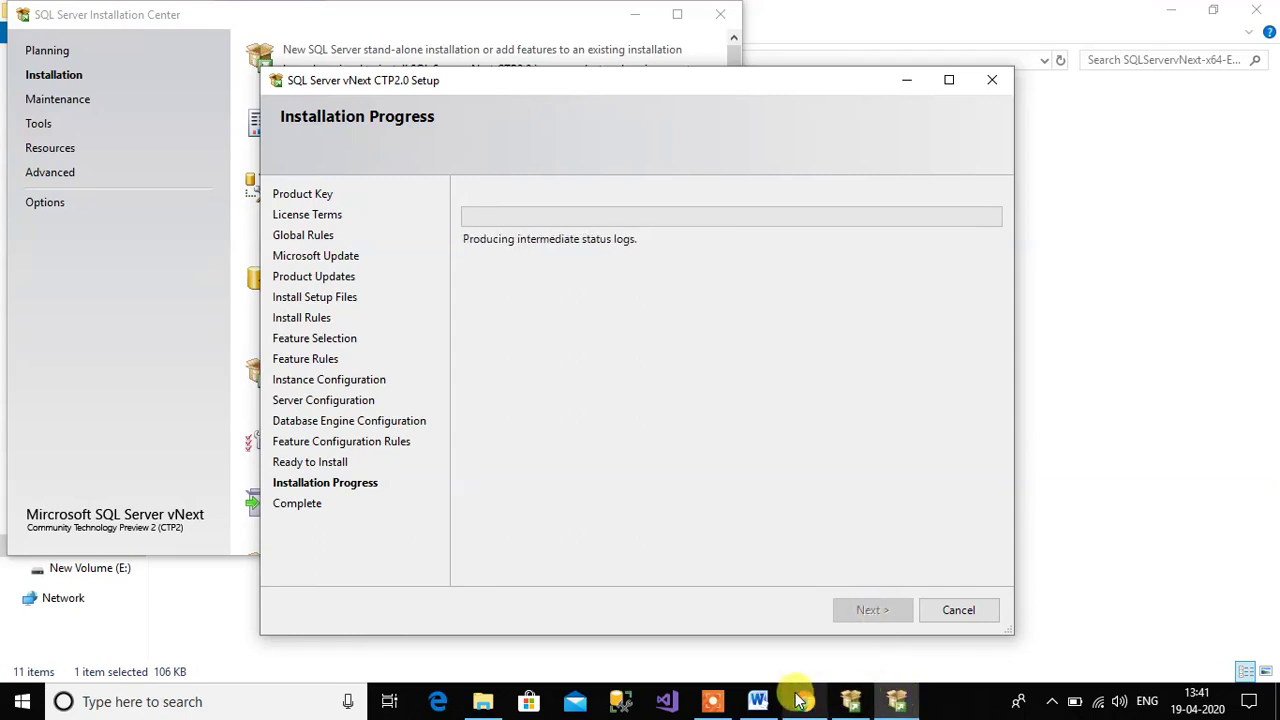
mouse_move(715, 700)
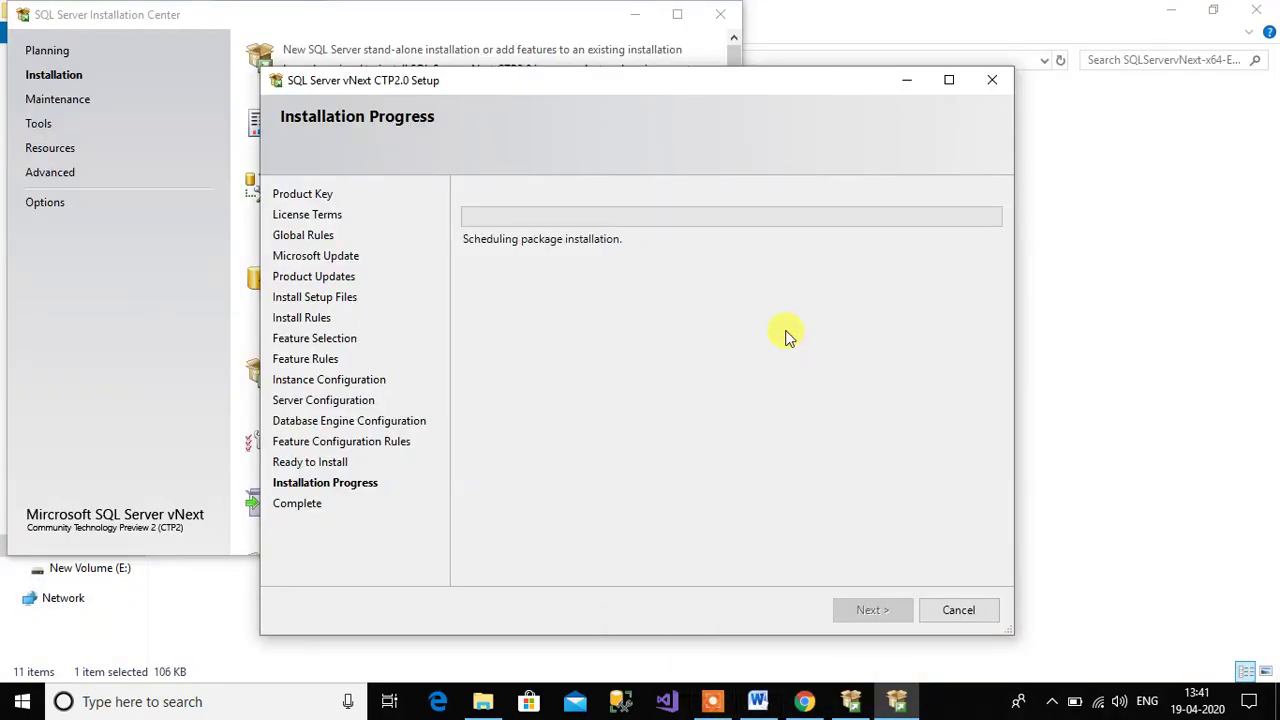
left_click(710, 704)
left_click(662, 672)
left_click(662, 672)
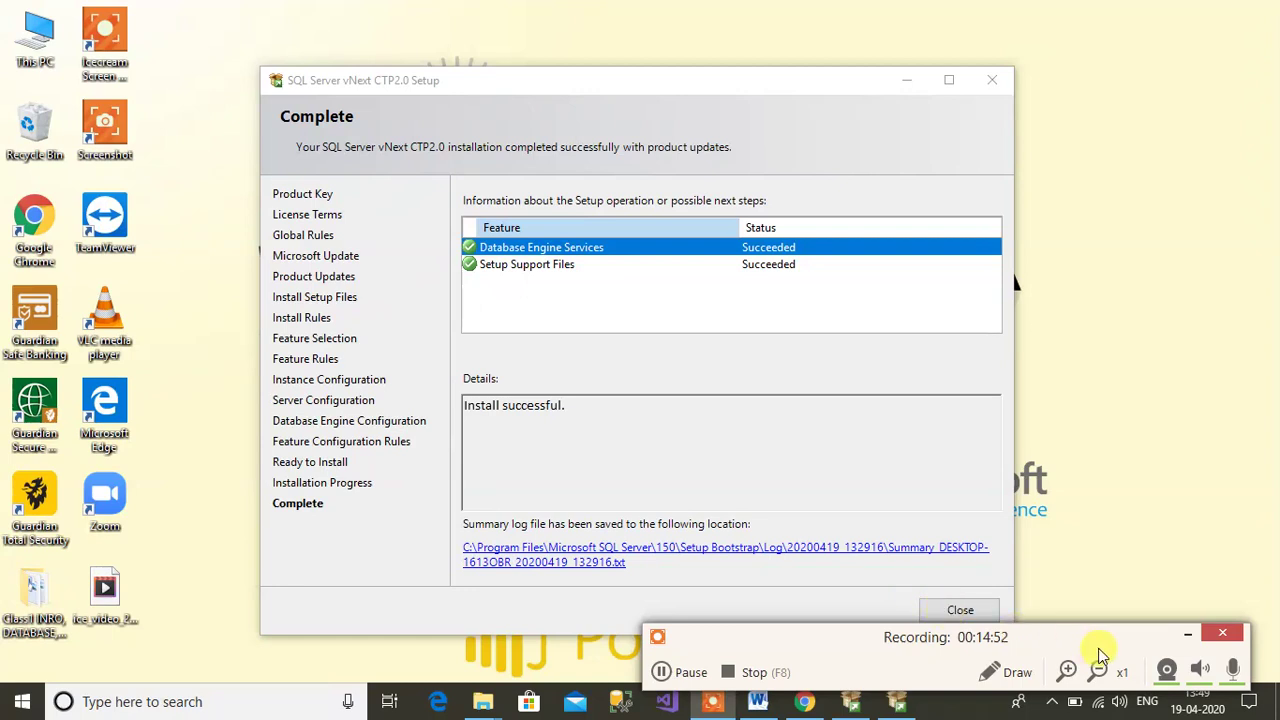
left_click(1188, 634)
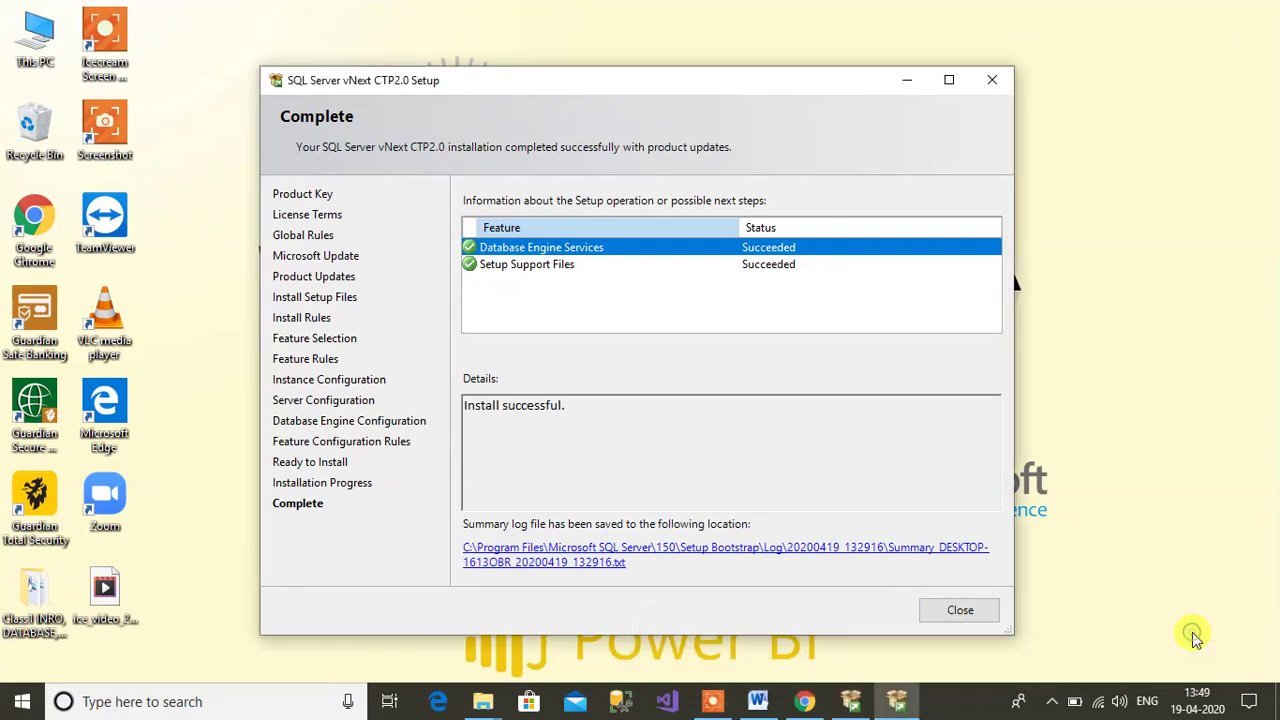
Step: Close the completed SQL Server setup wizard and bring up the SQLServervNext-x64-ENU folder window
left_click(940, 618)
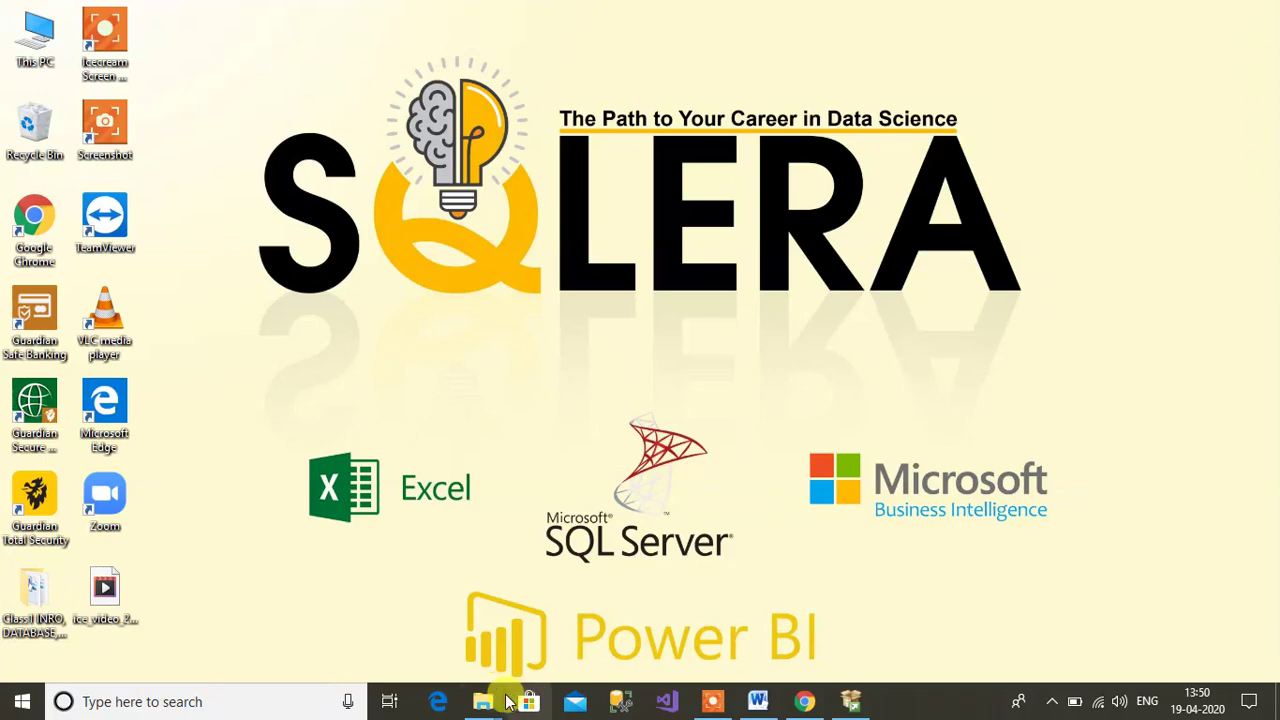
mouse_move(488, 703)
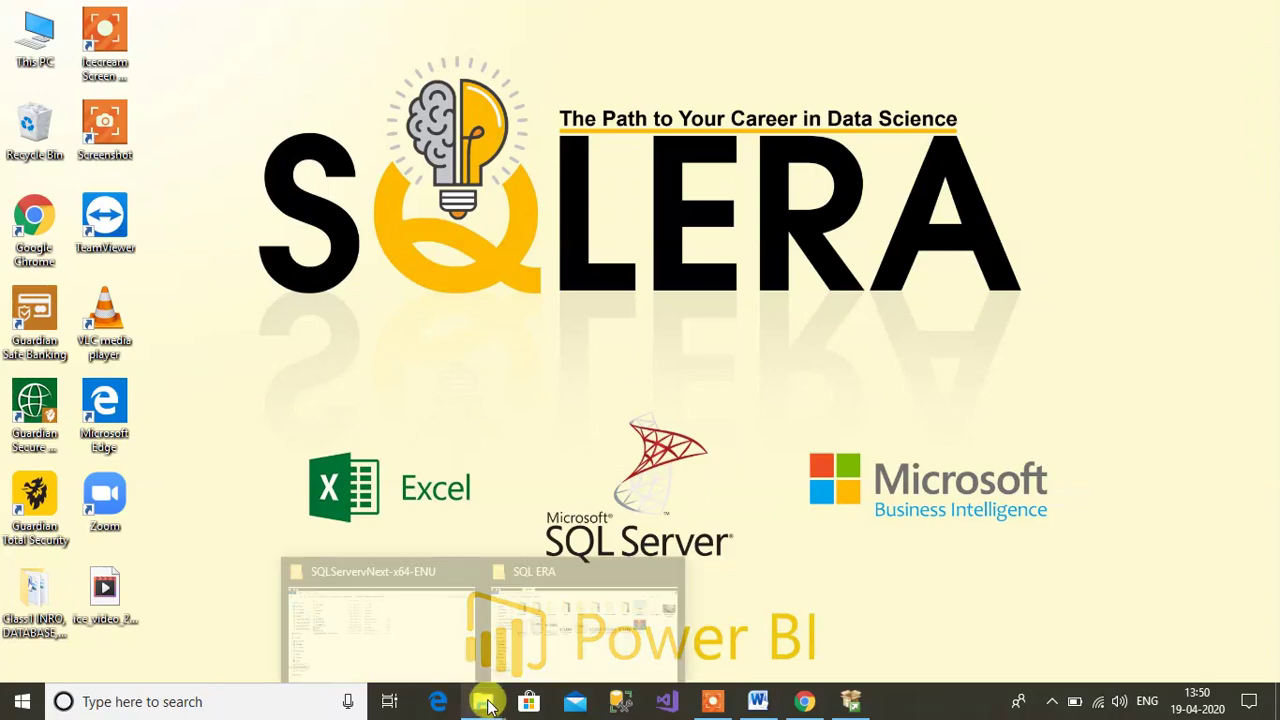
mouse_move(420, 627)
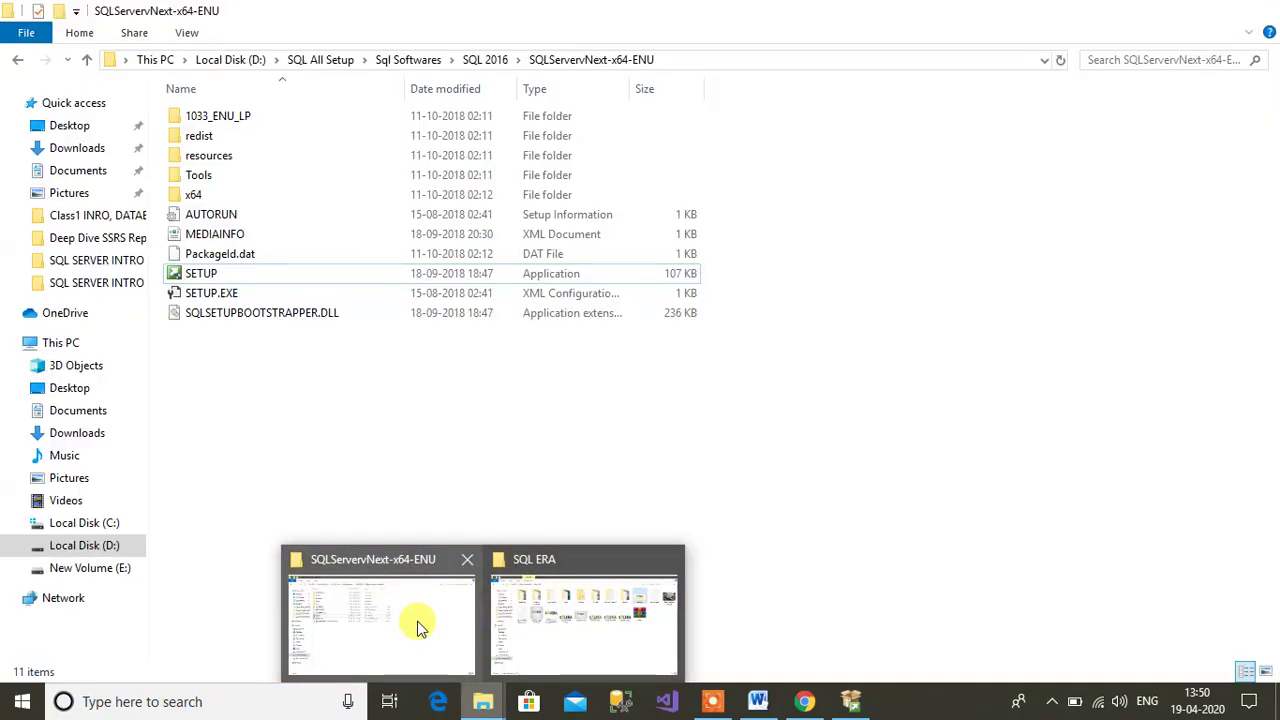
left_click(418, 625)
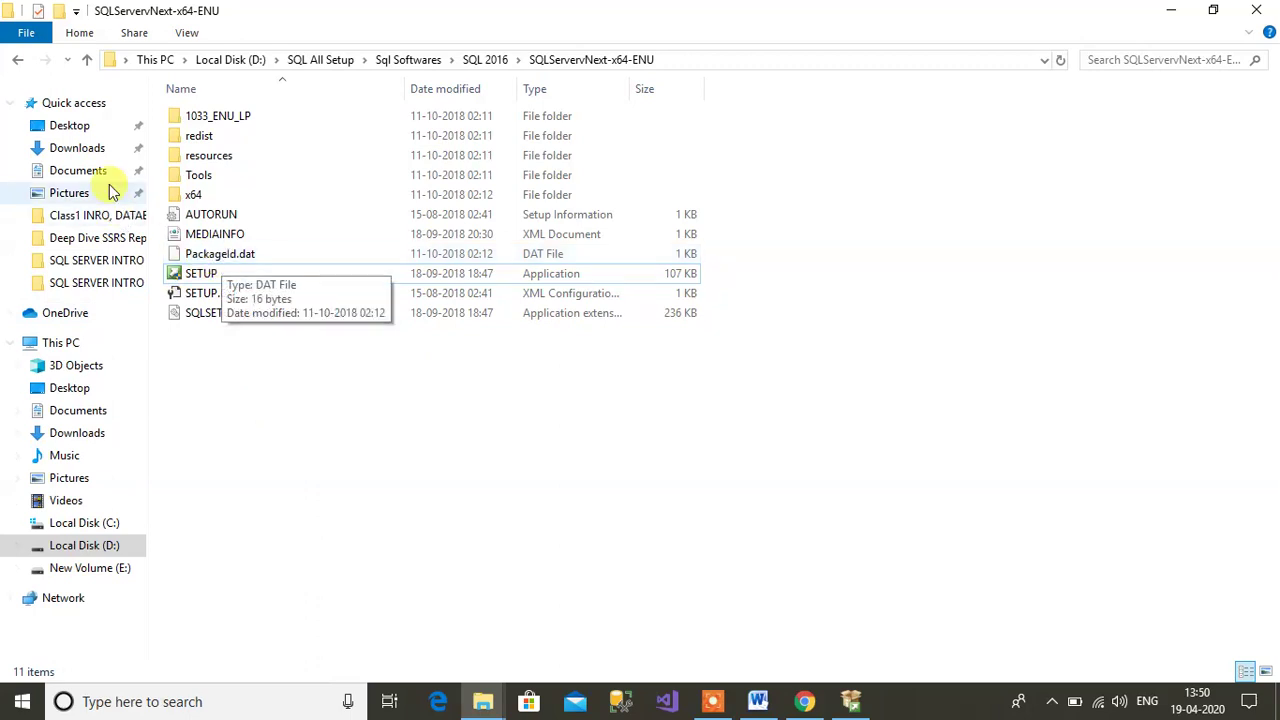
Step: Run SSMS-Setup-ENU from the SQL 2016 folder and install SQL Server Management Studio 18.2 in the default location
left_click(17, 62)
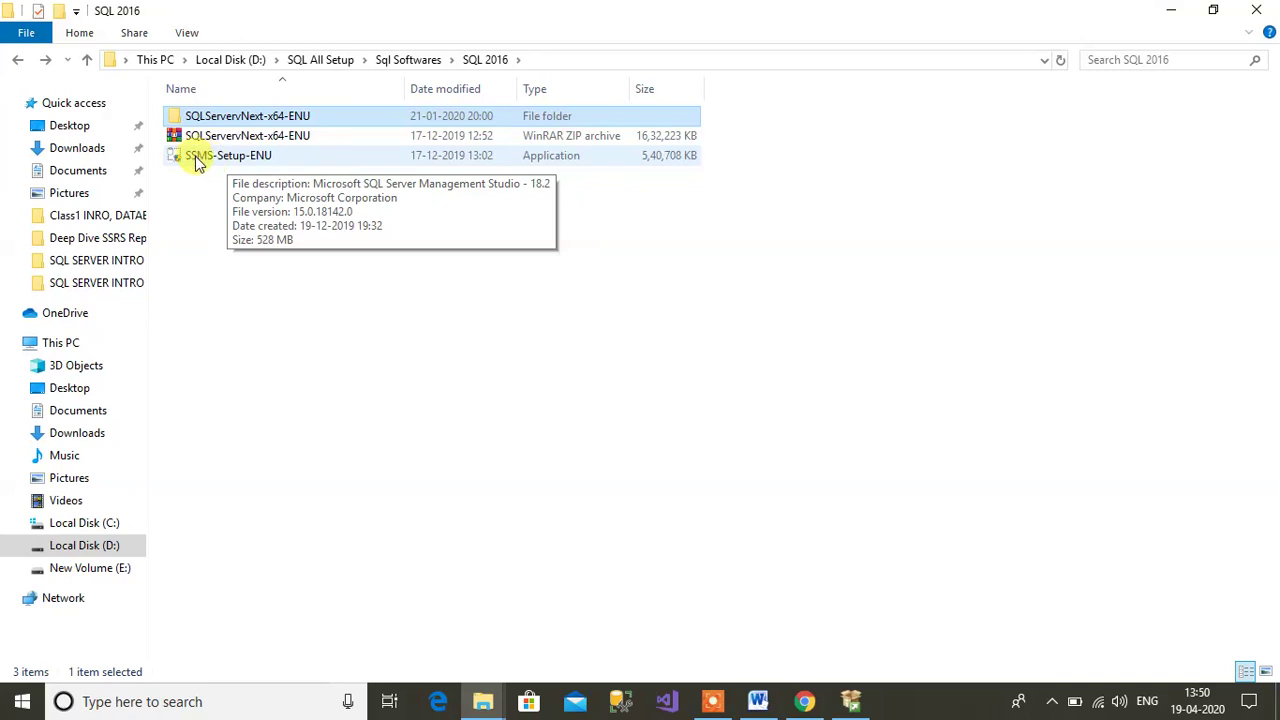
double_click(255, 160)
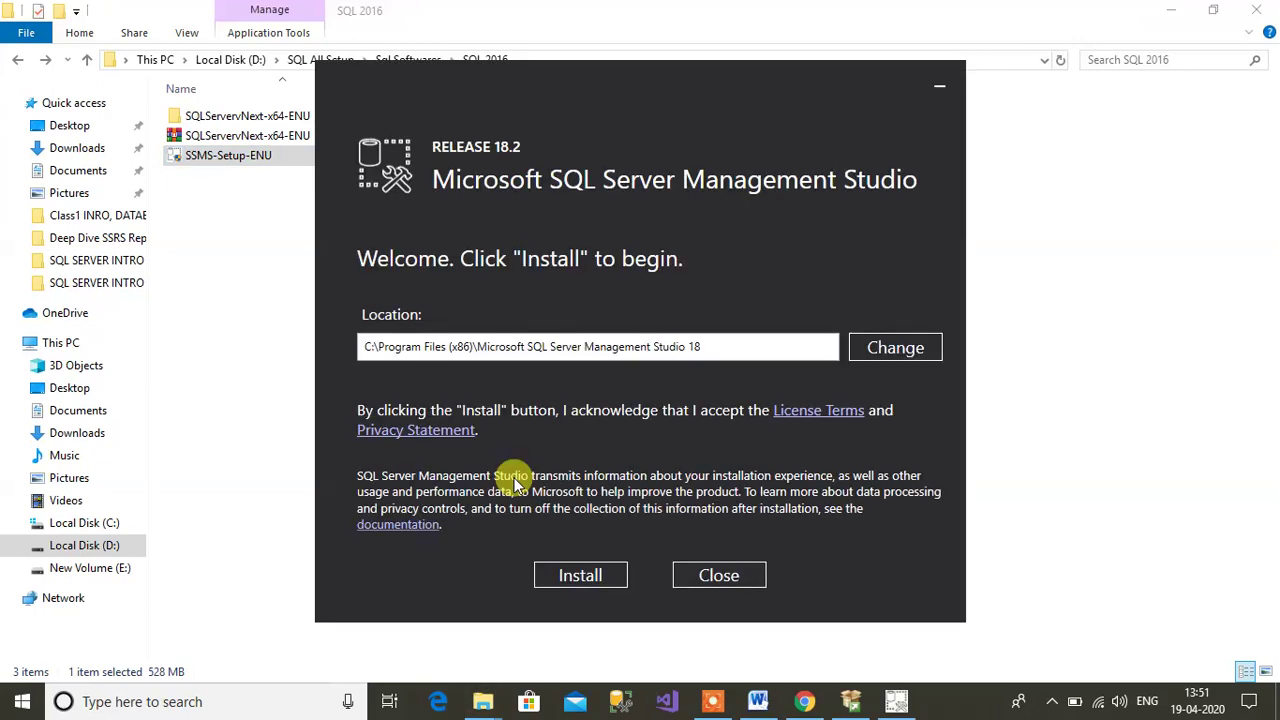
left_click(565, 578)
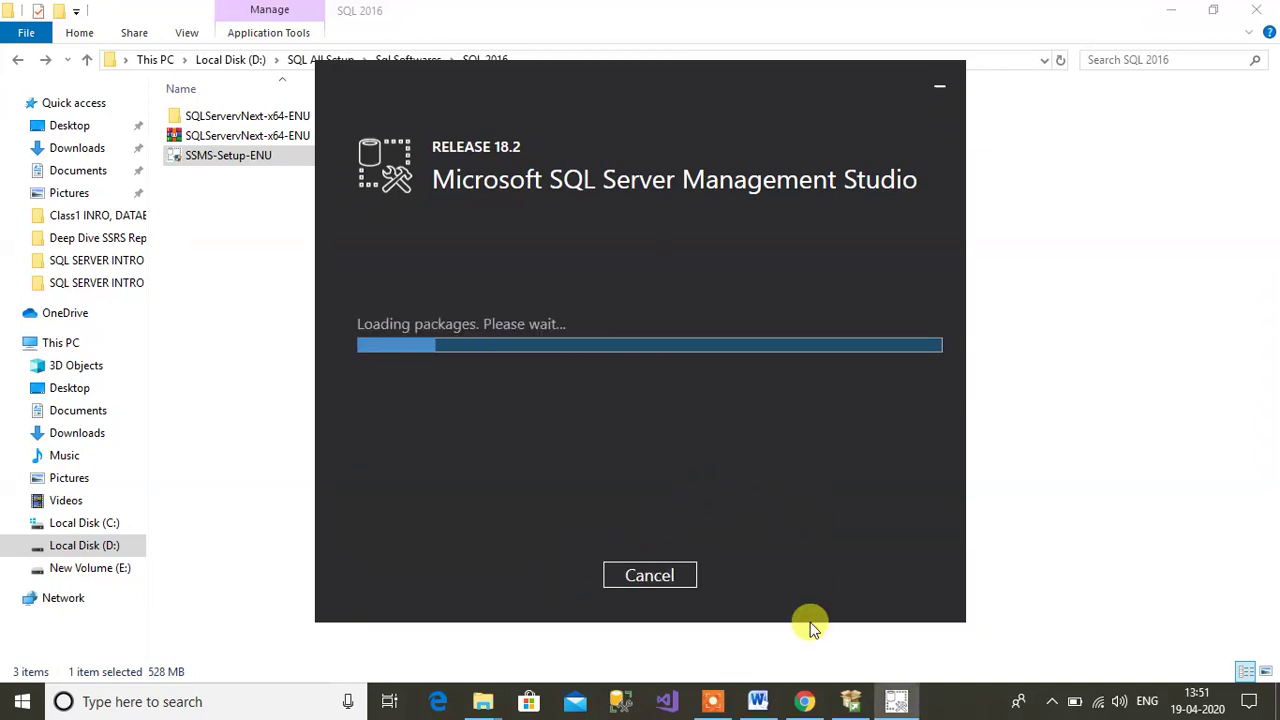
mouse_move(722, 697)
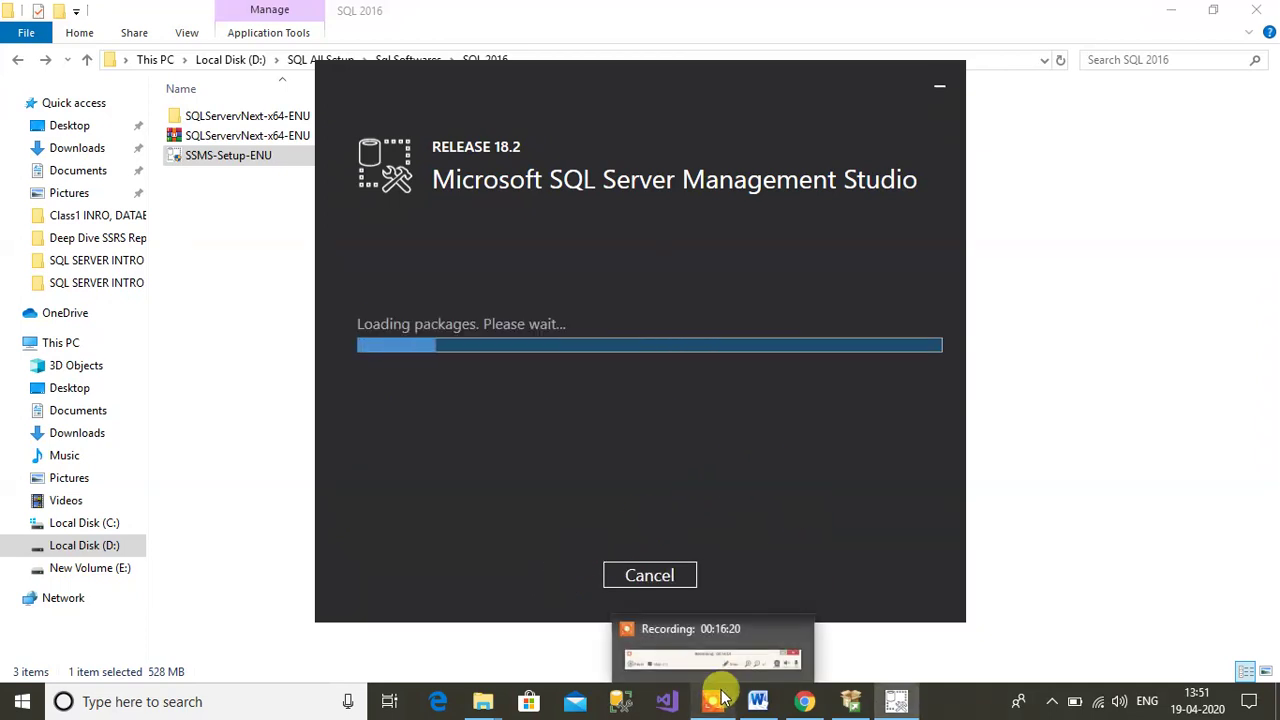
mouse_move(692, 665)
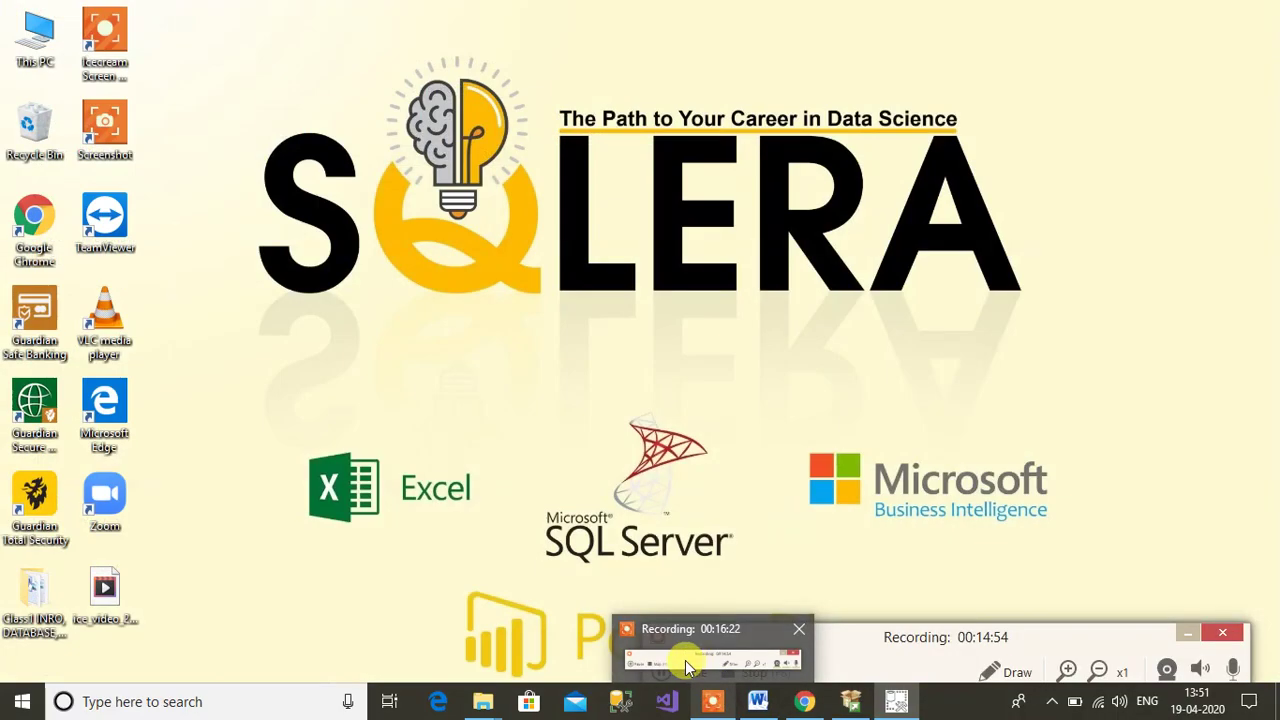
left_click(648, 636)
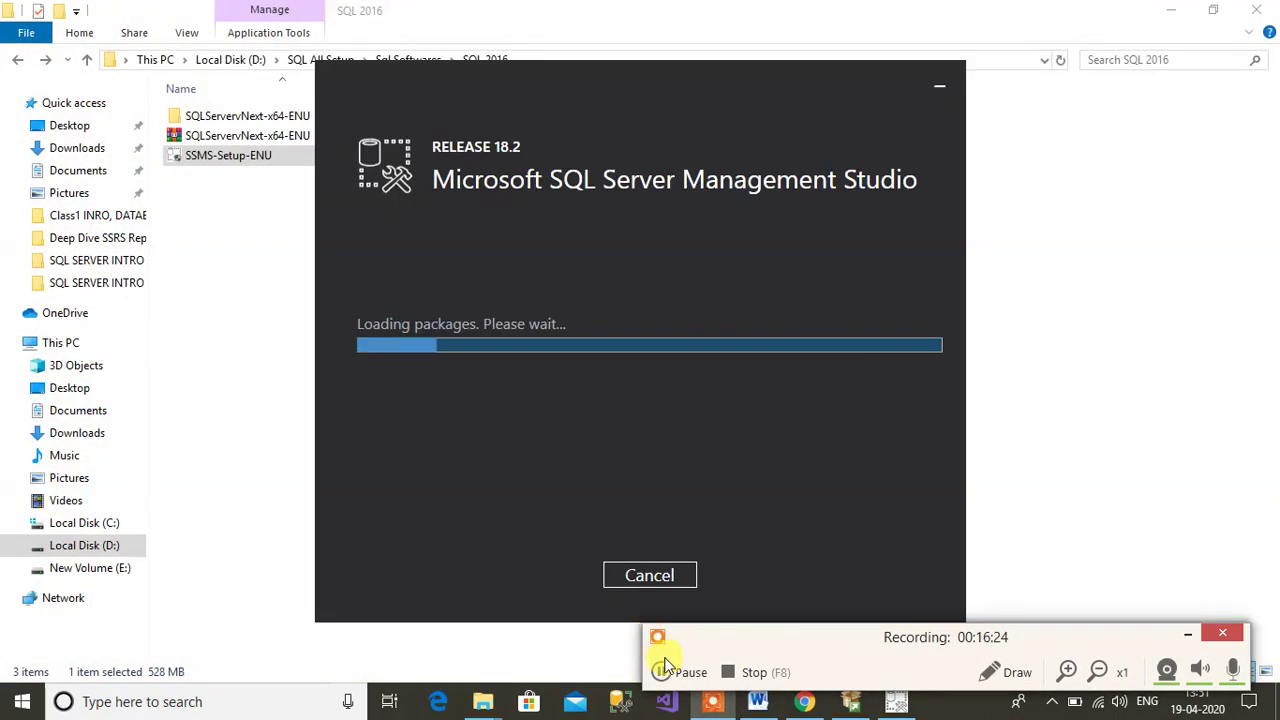
left_click(665, 670)
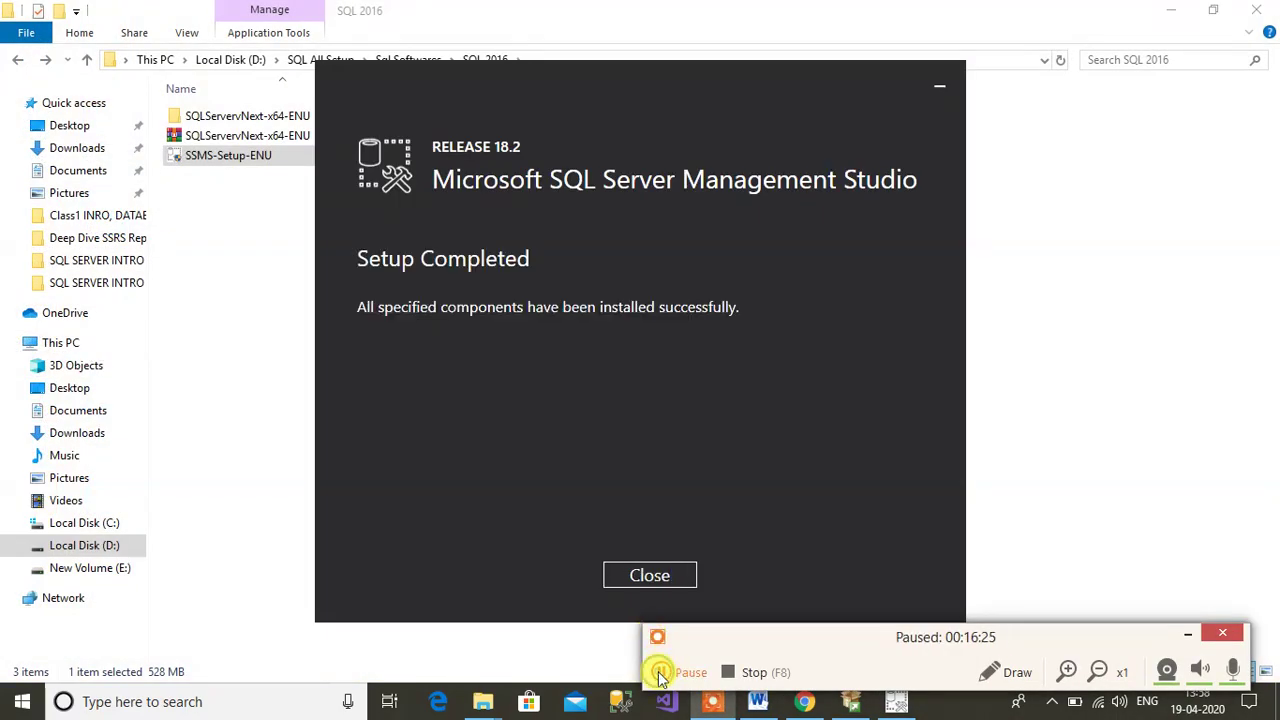
left_click(661, 671)
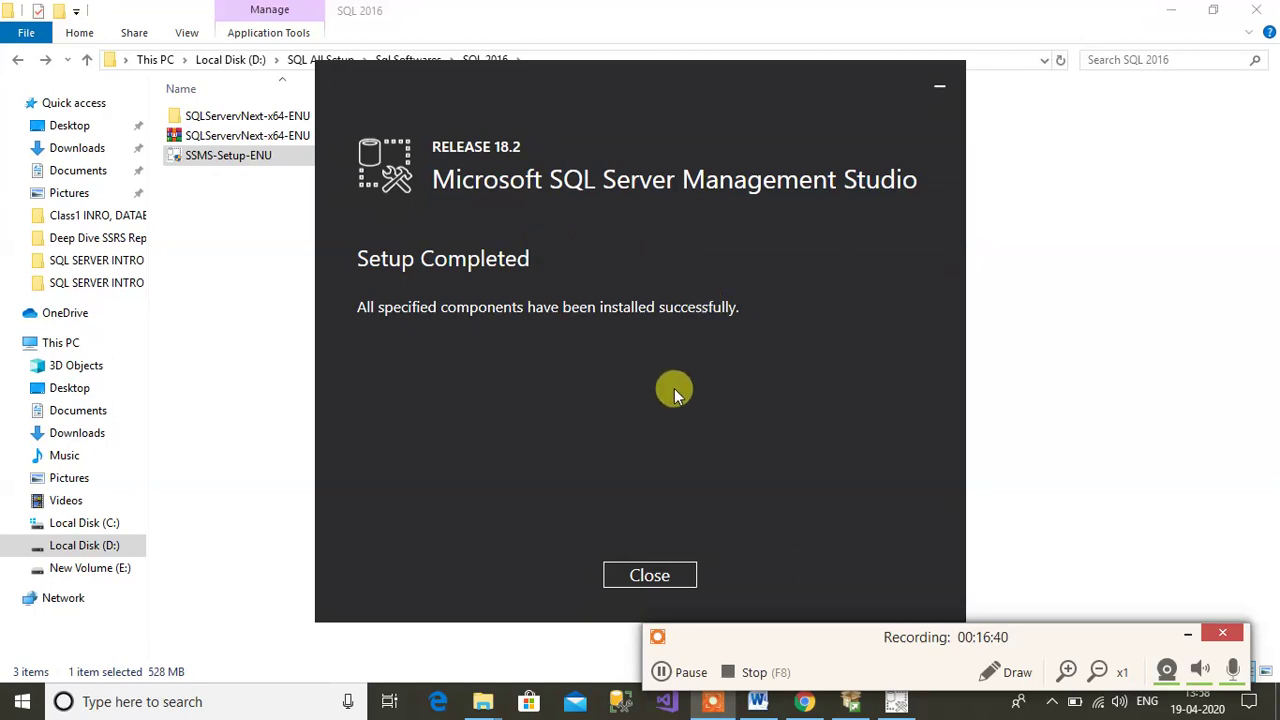
Step: Close the completed Management Studio installer and minimize the SQL 2016 folder window
left_click(635, 578)
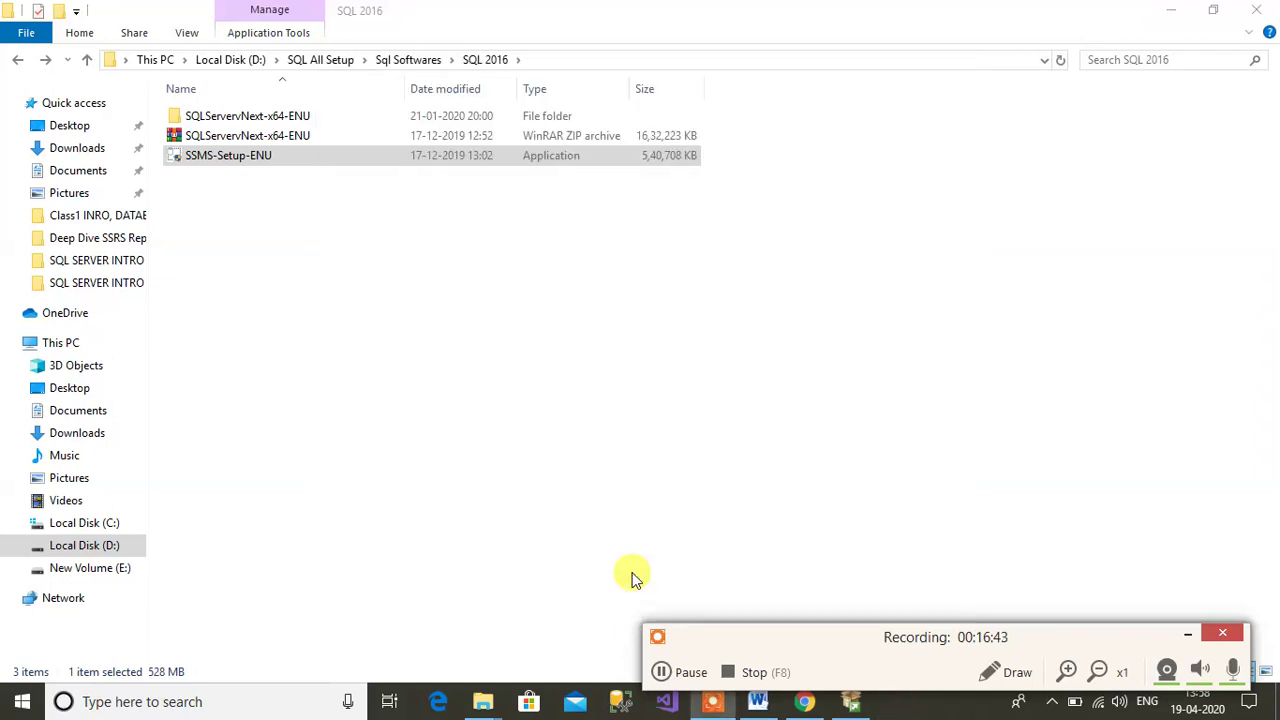
left_click(1188, 636)
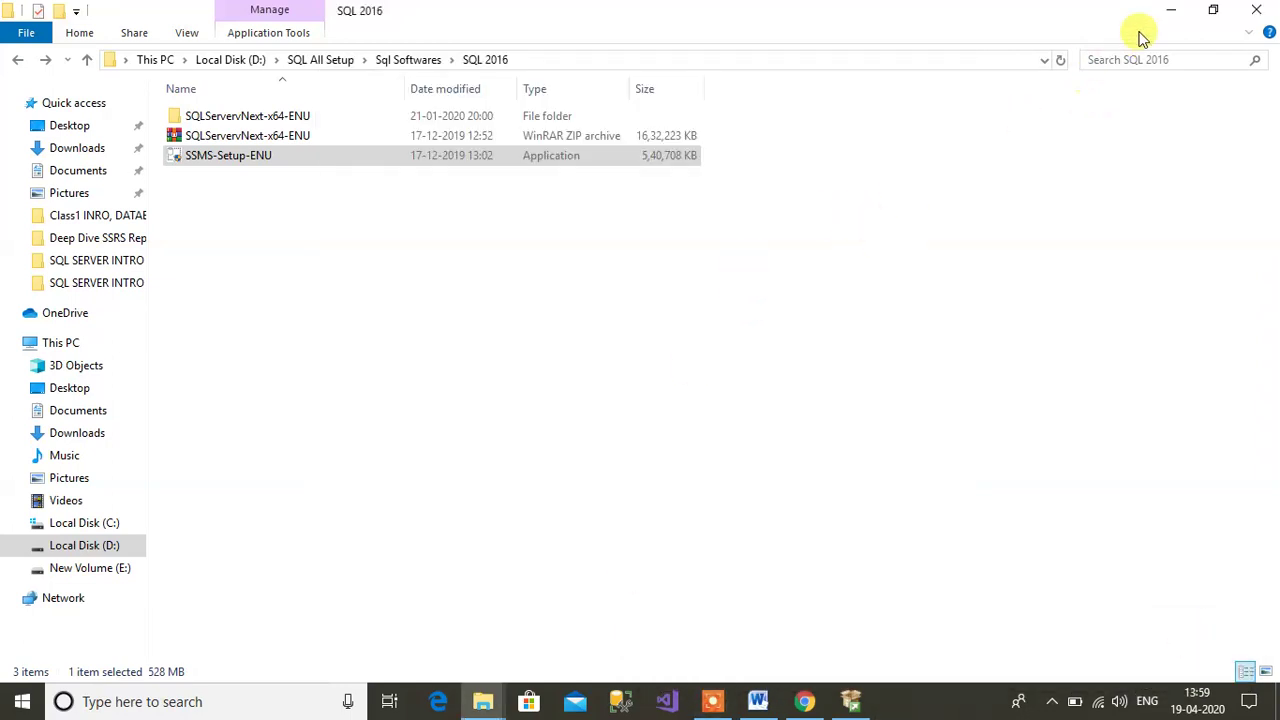
left_click(1172, 9)
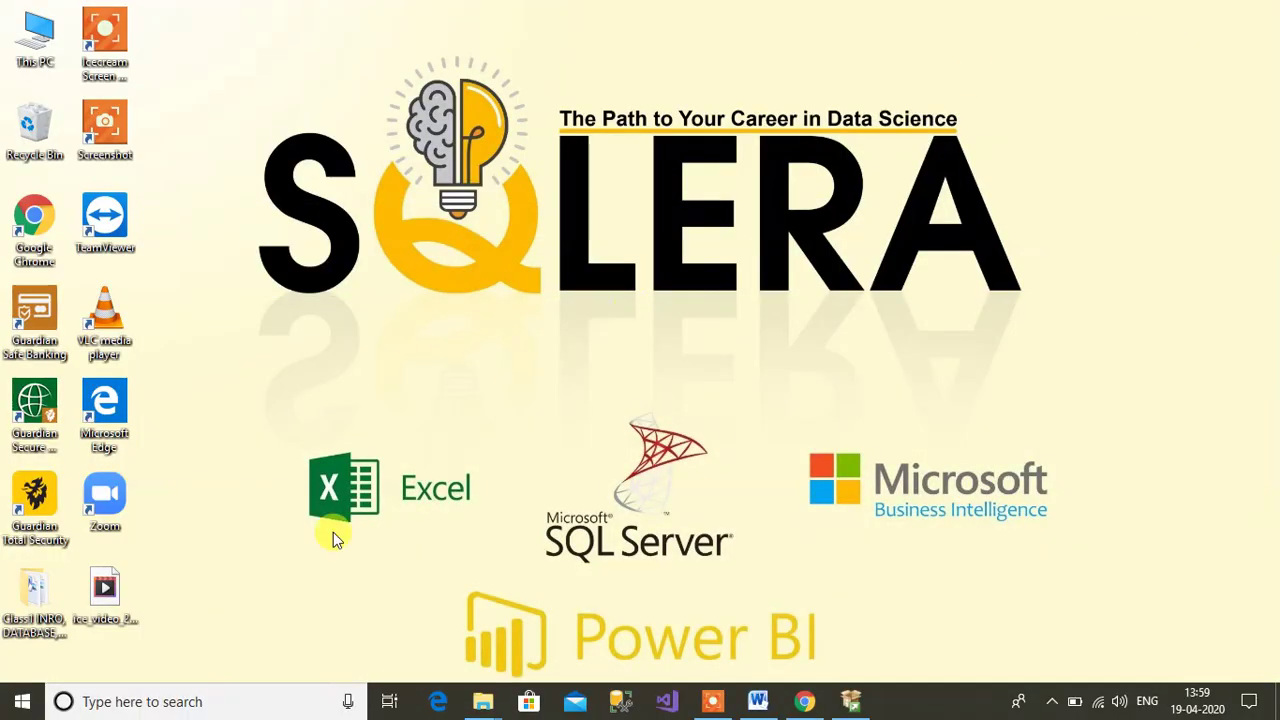
Step: Search Windows for SSMS and launch Microsoft SQL Server Management Studio 17
left_click(292, 702)
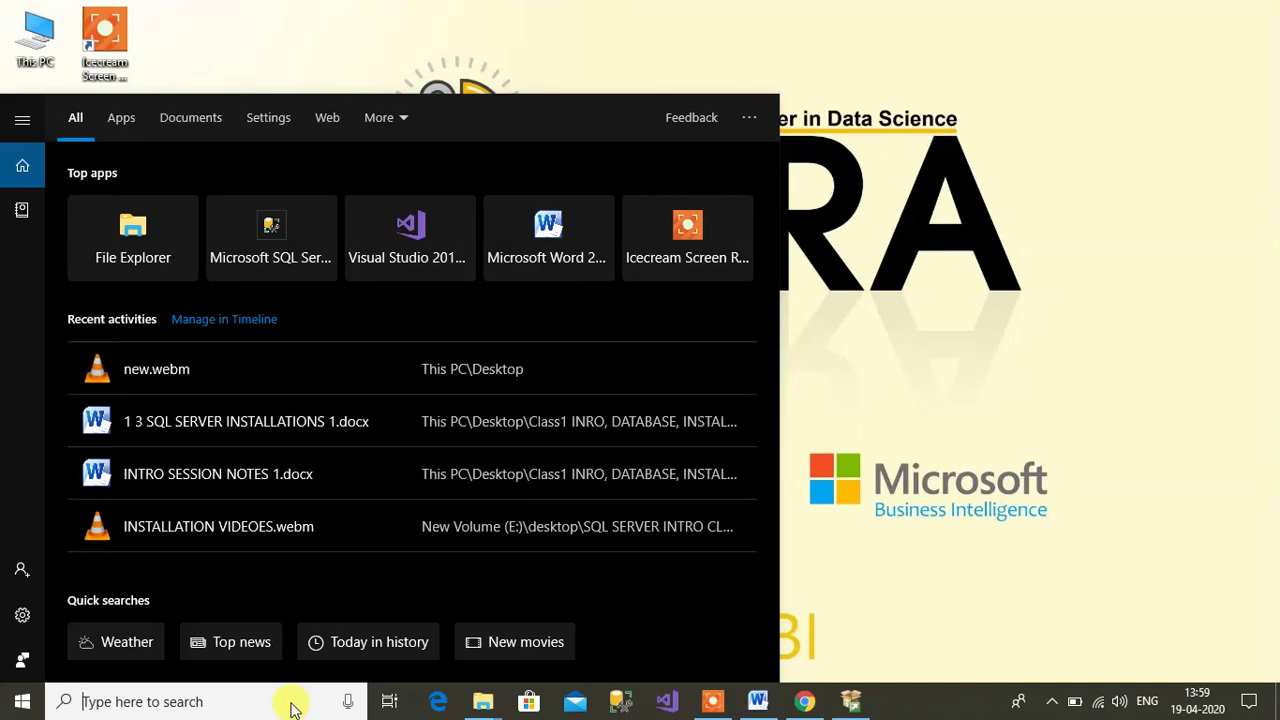
type("SSMS")
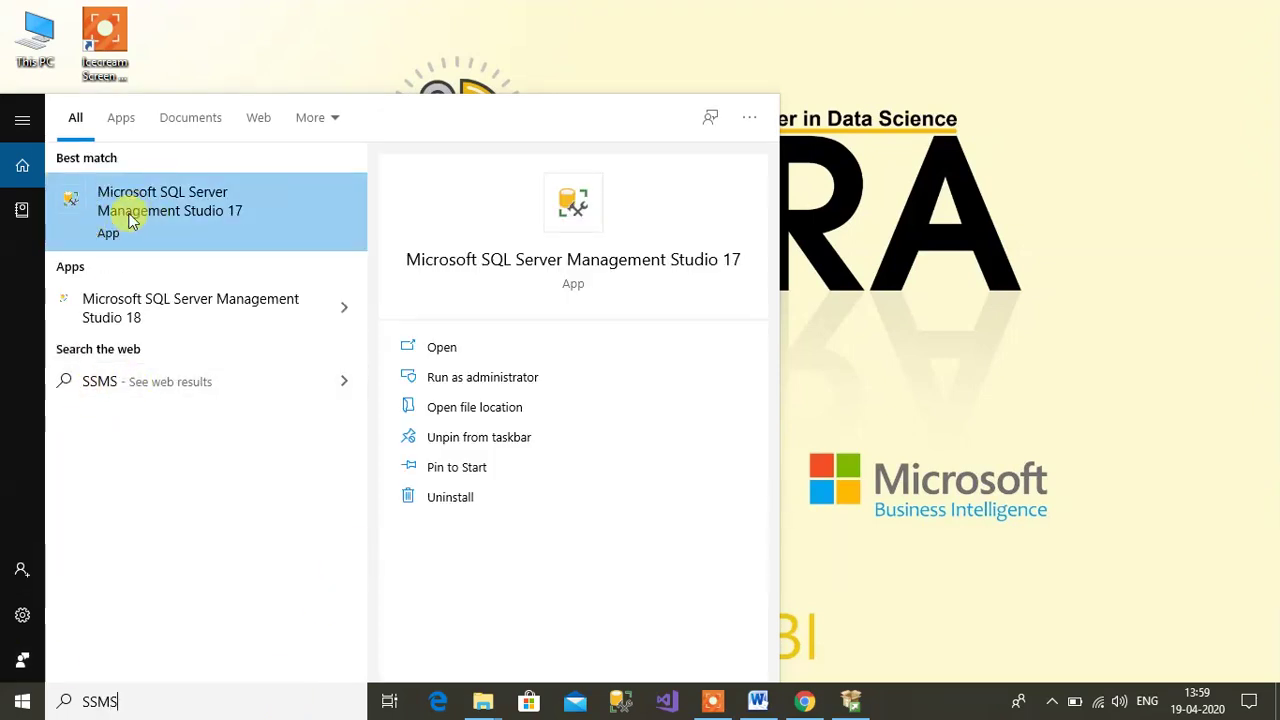
left_click(113, 244)
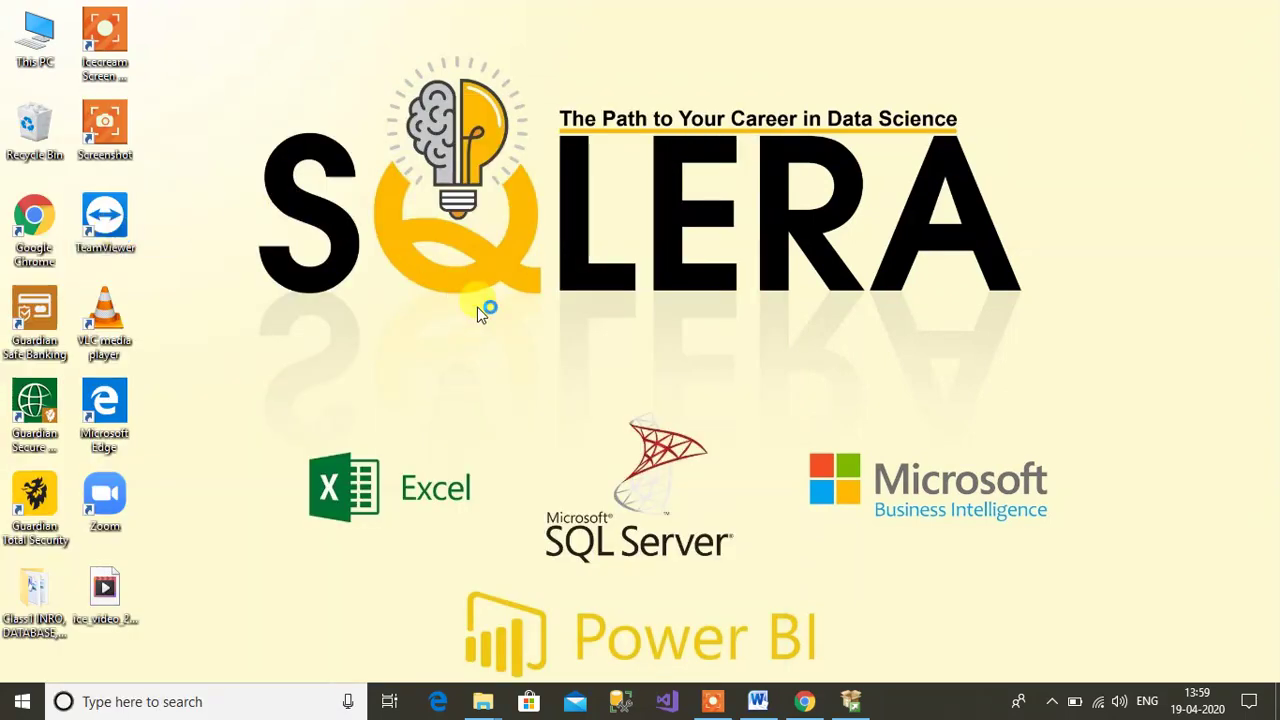
left_click(706, 702)
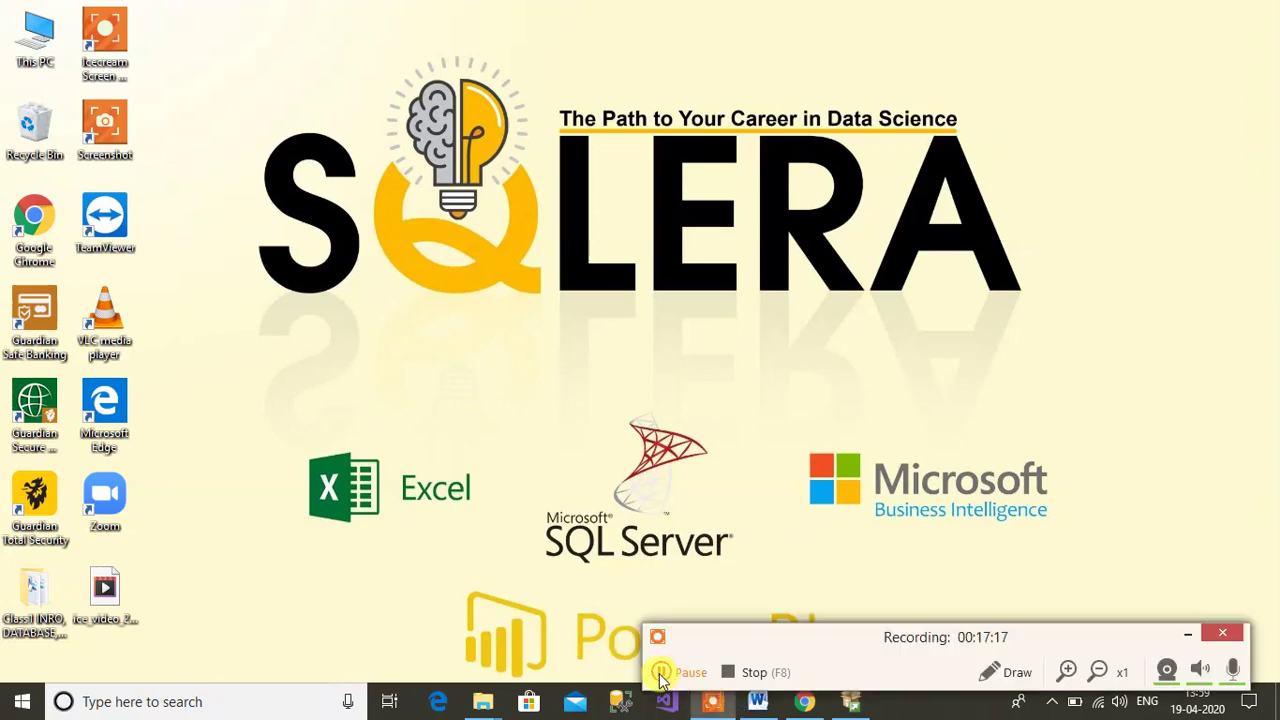
left_click(661, 676)
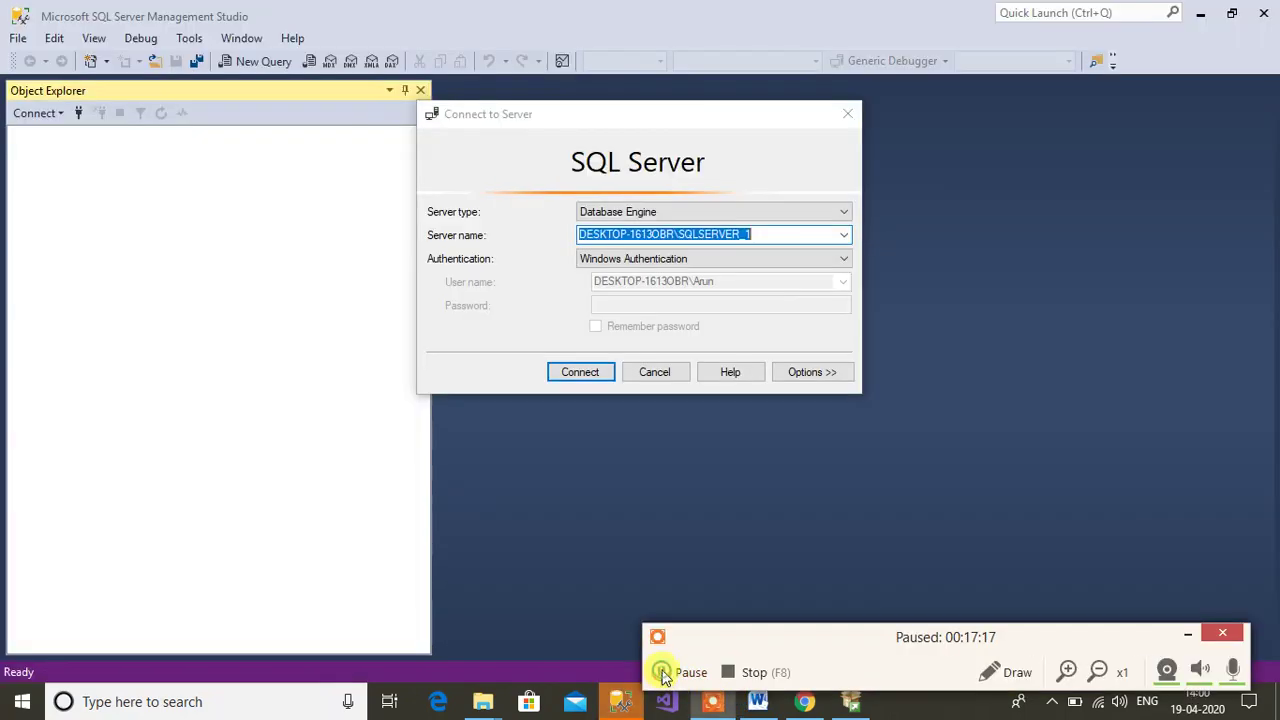
left_click(661, 676)
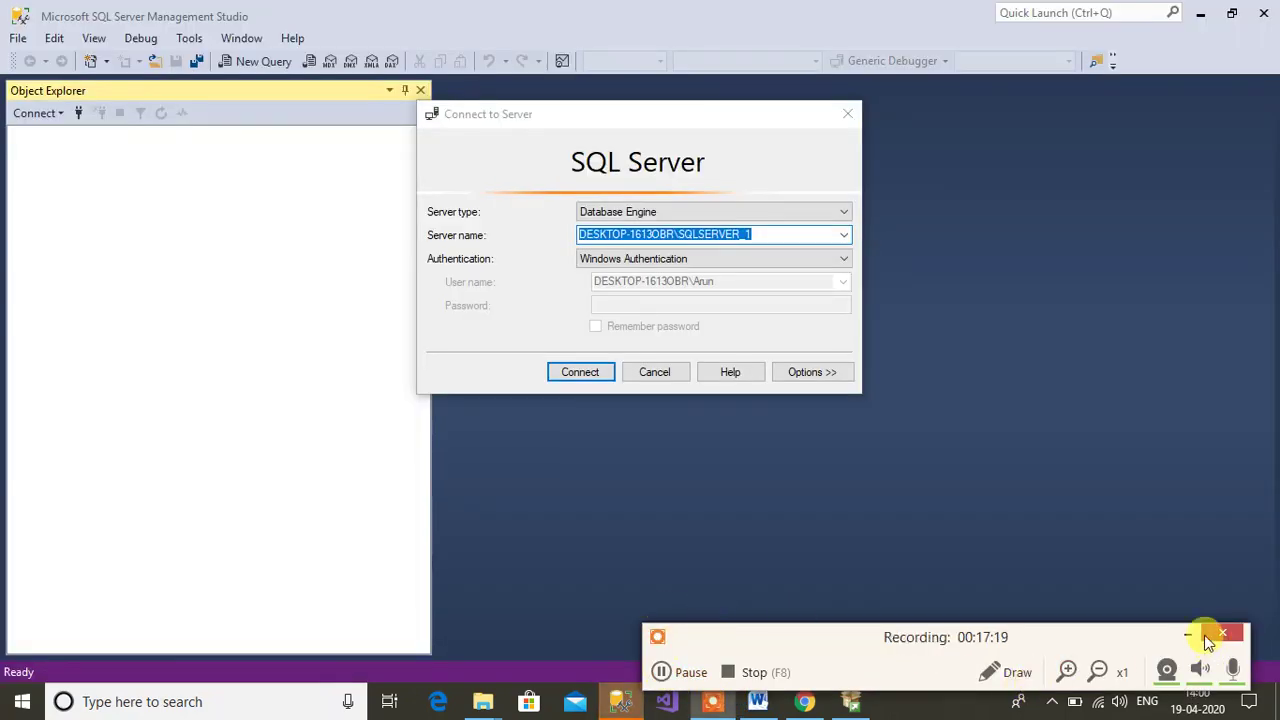
left_click(1190, 636)
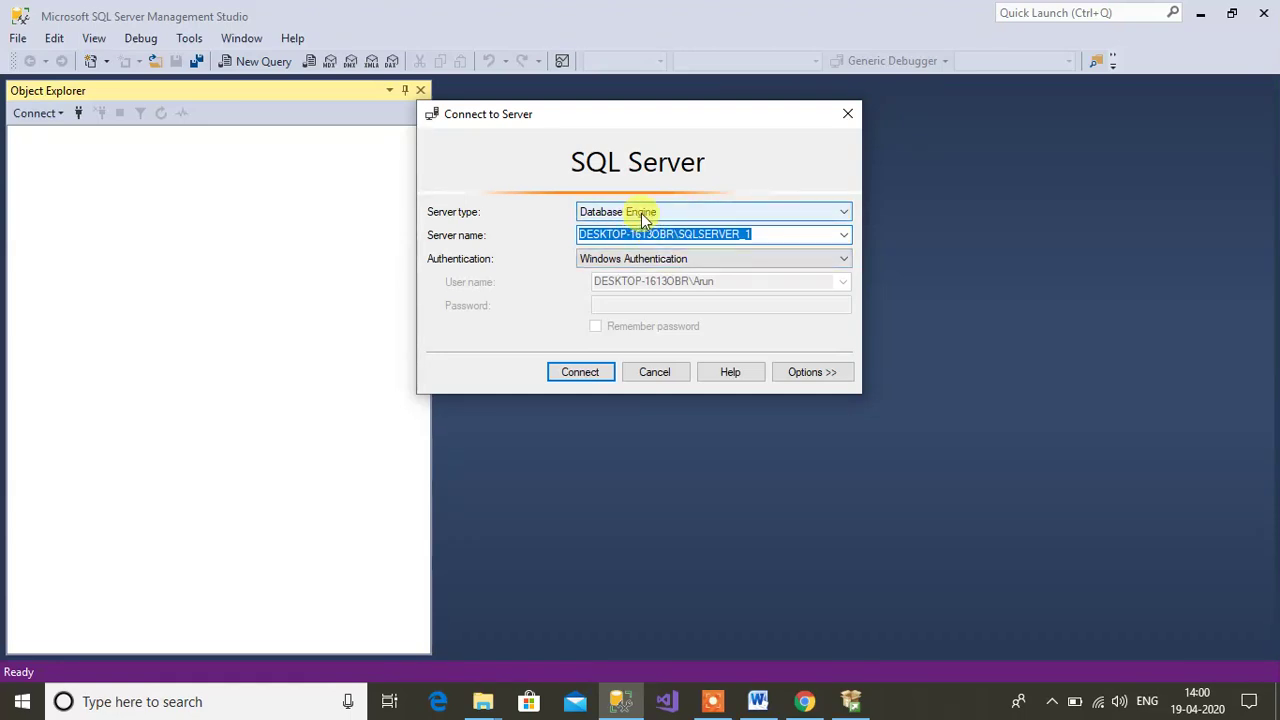
Step: Keep Database Engine as the server type and Windows Authentication as the login method for the SQLSERVER_1 connection
left_click(643, 214)
left_click(672, 212)
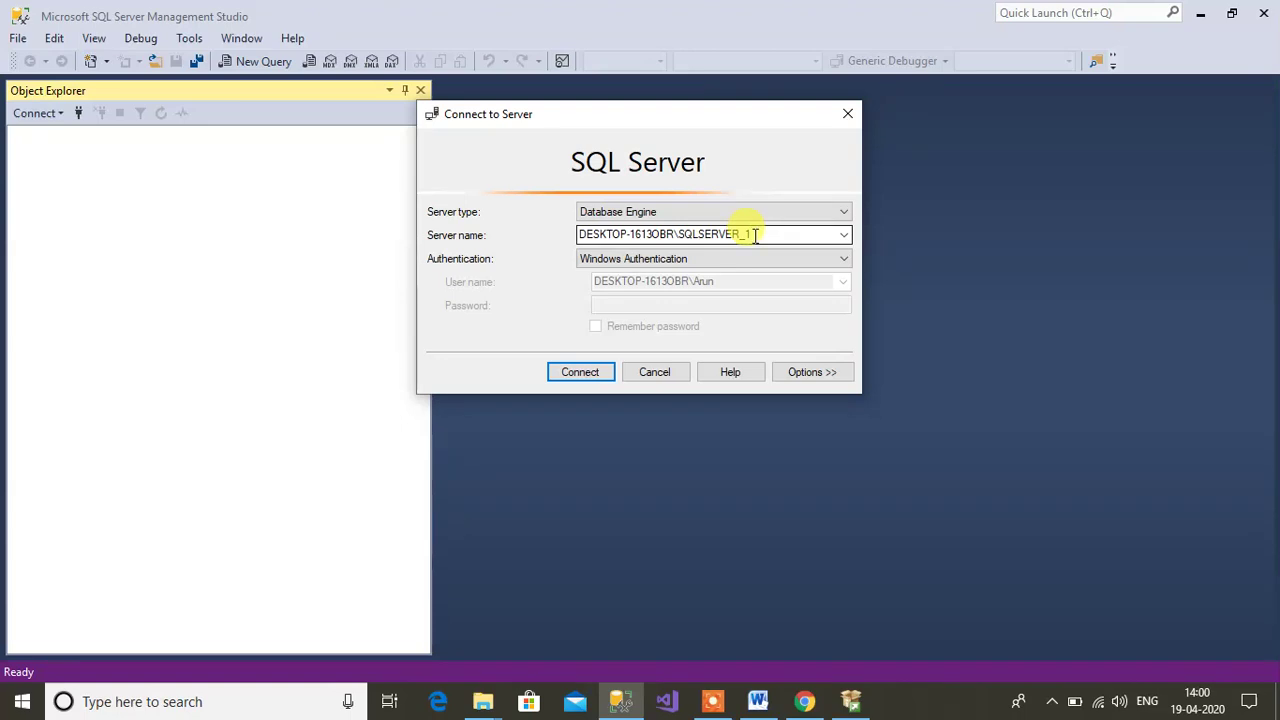
key("Tab")
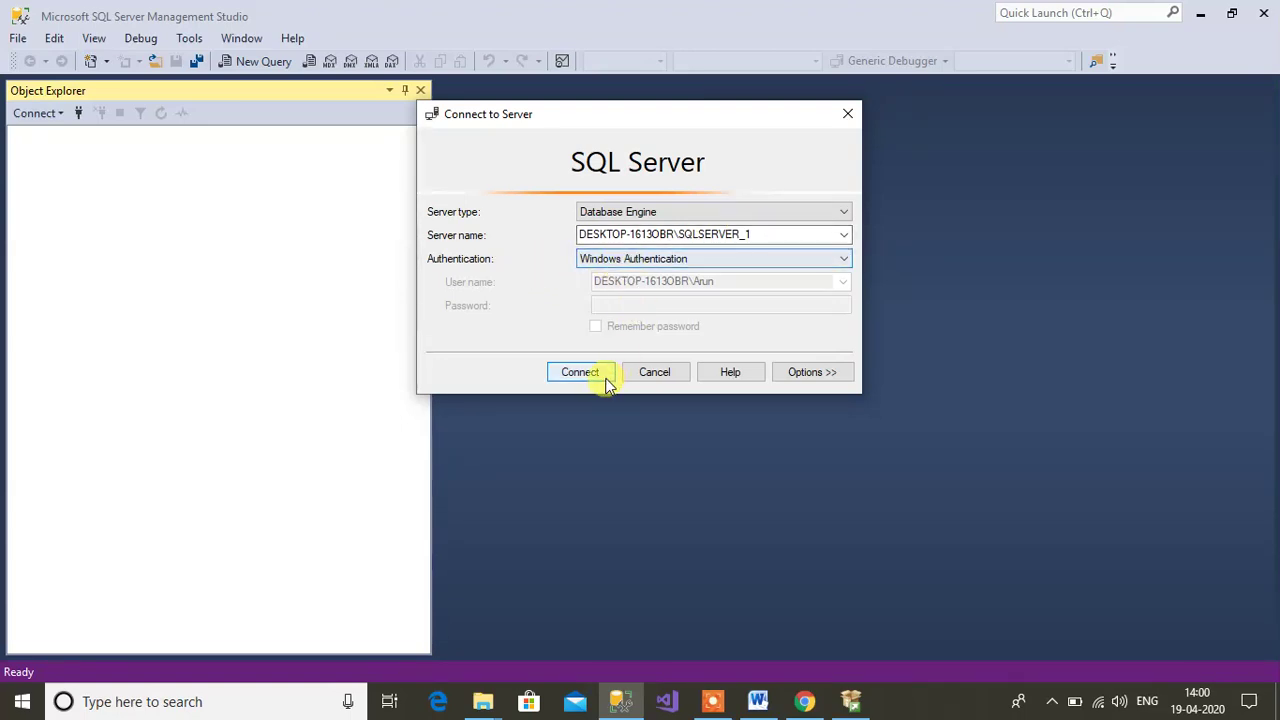
left_click(712, 259)
left_click(675, 275)
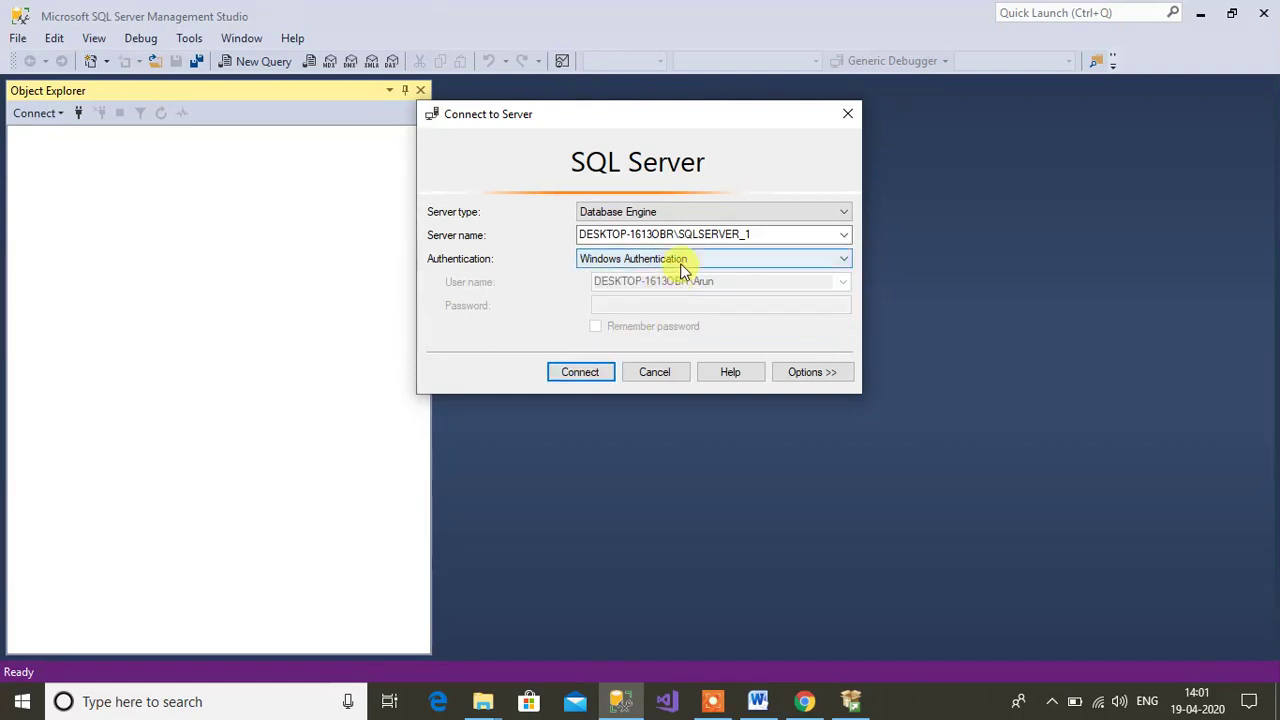
Step: Switch the SQLSERVER_1 connection to SQL Server Authentication and go to its login name field
left_click(678, 262)
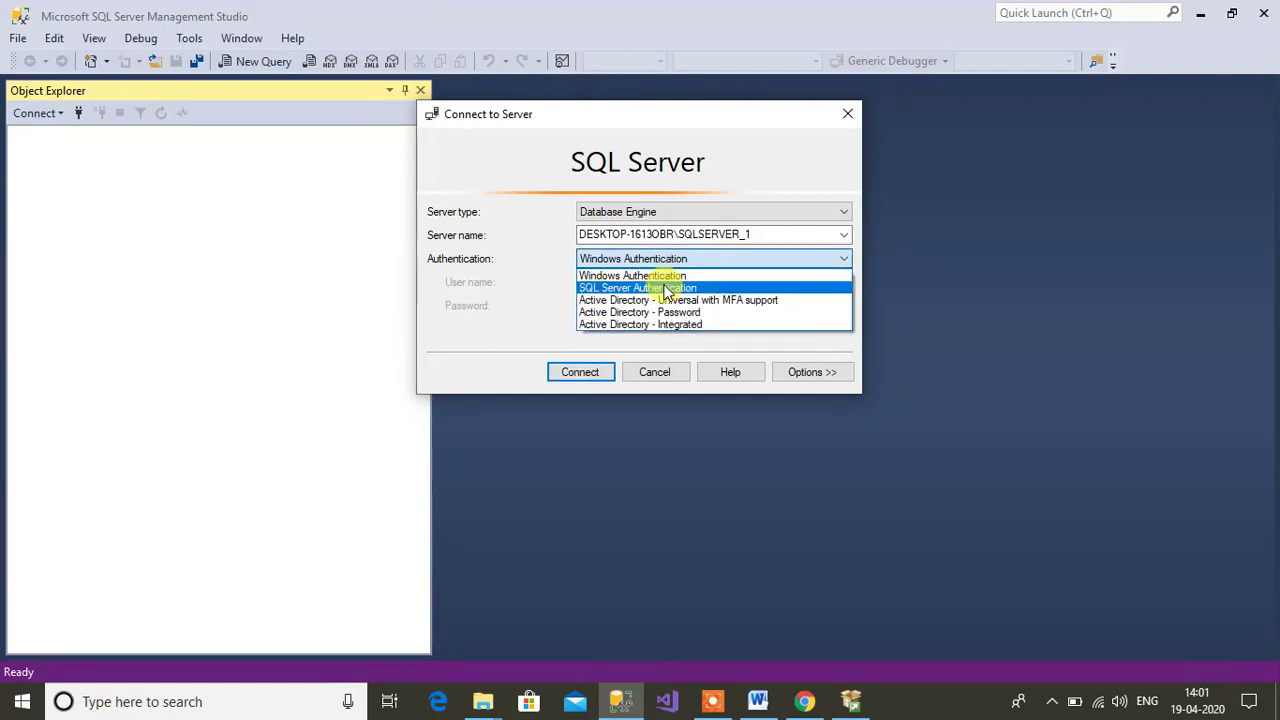
left_click(667, 288)
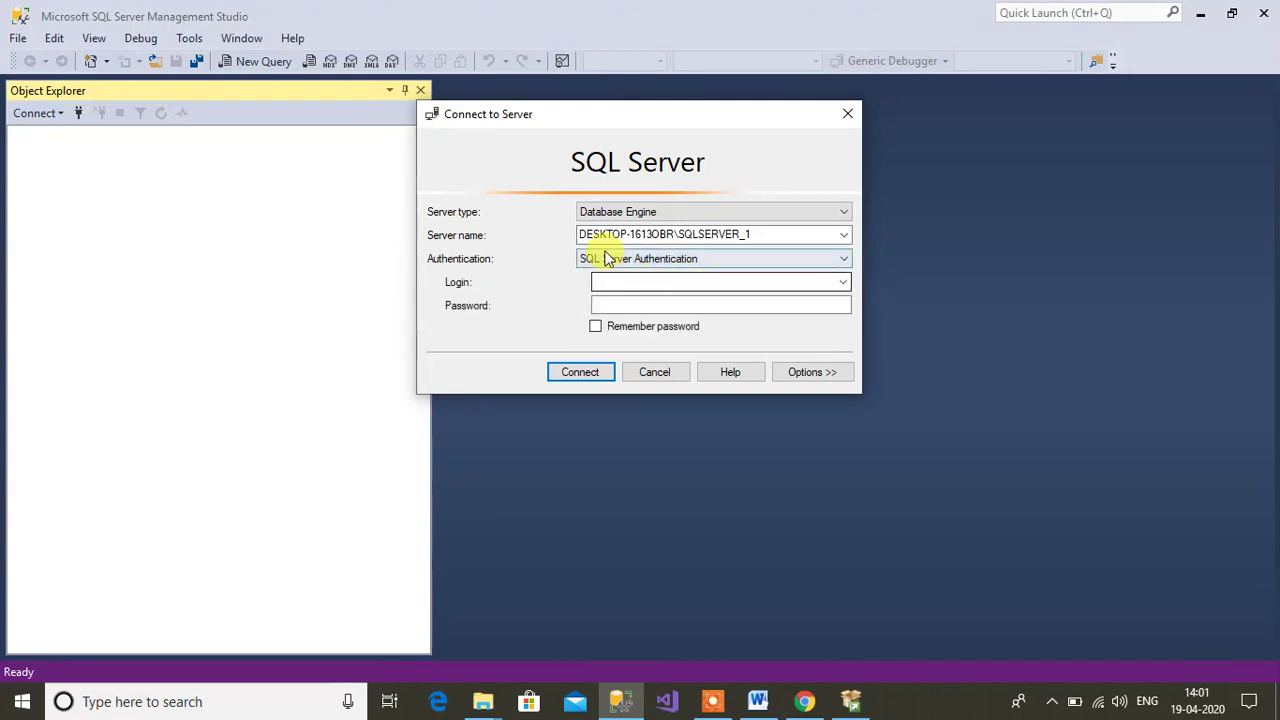
left_click(646, 280)
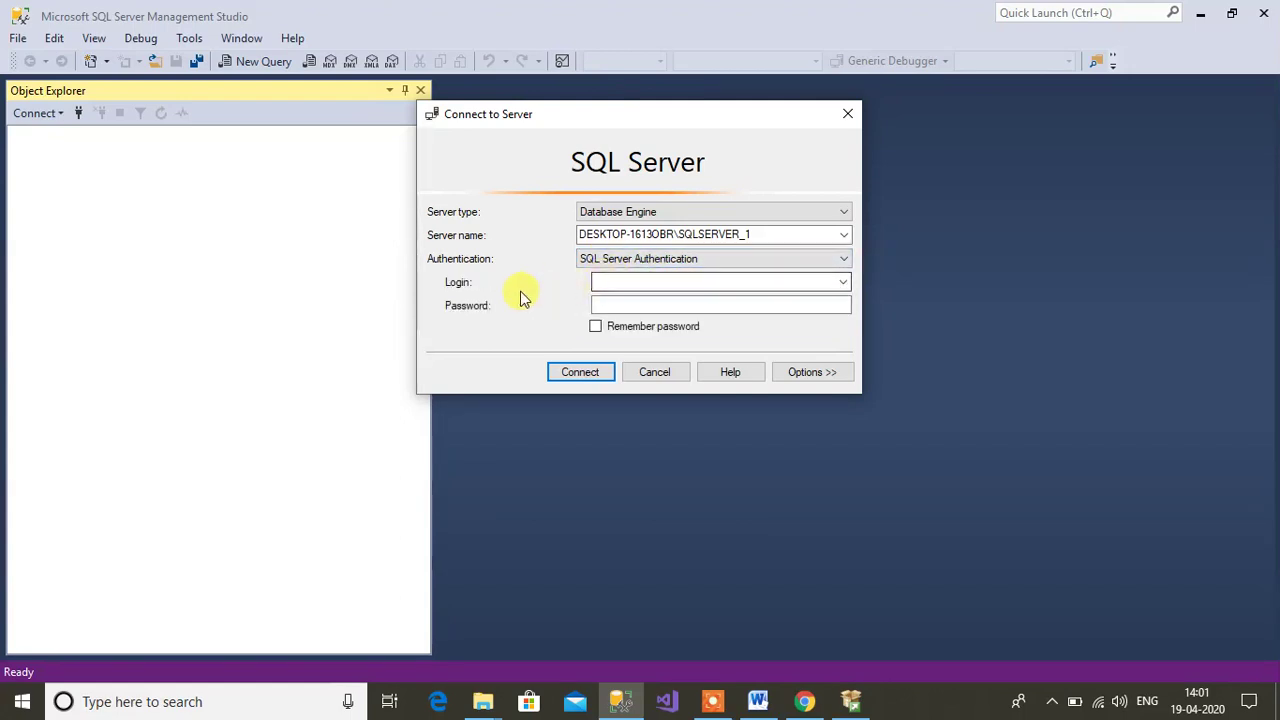
Step: Set the authentication to Windows Authentication and connect to the SQLSERVER_1 Database Engine
left_click(694, 258)
left_click(632, 277)
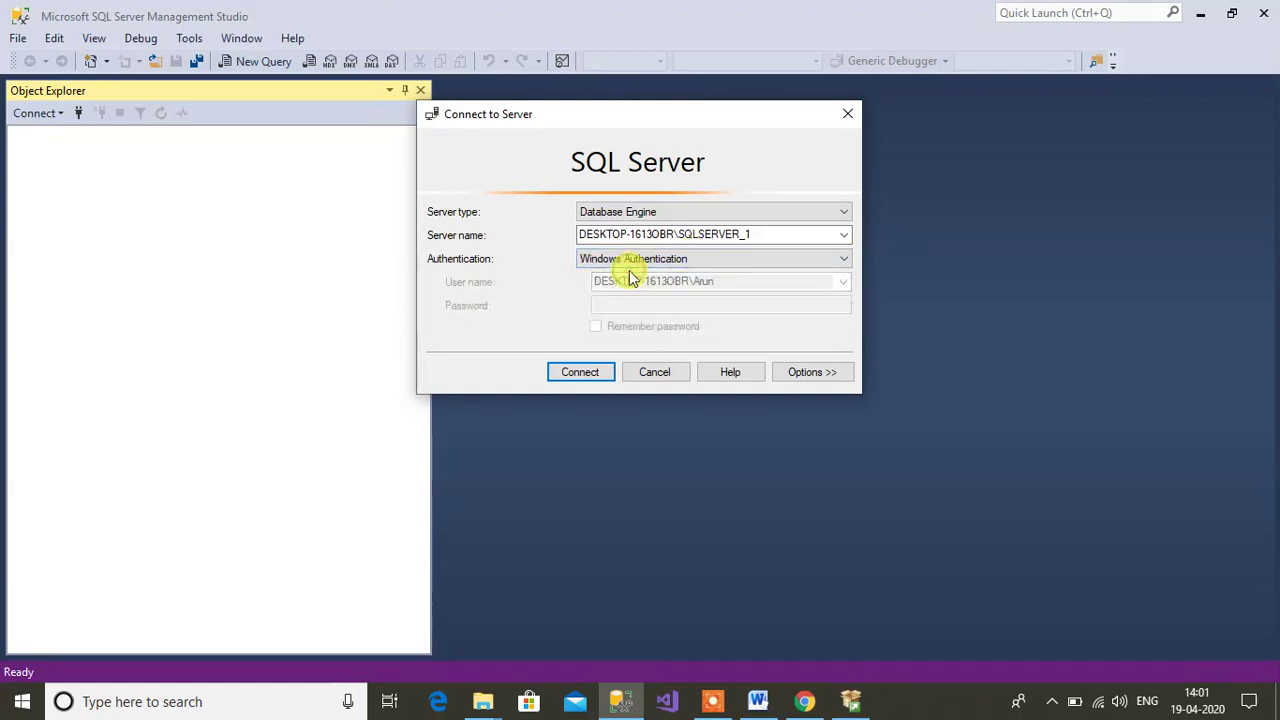
left_click(588, 374)
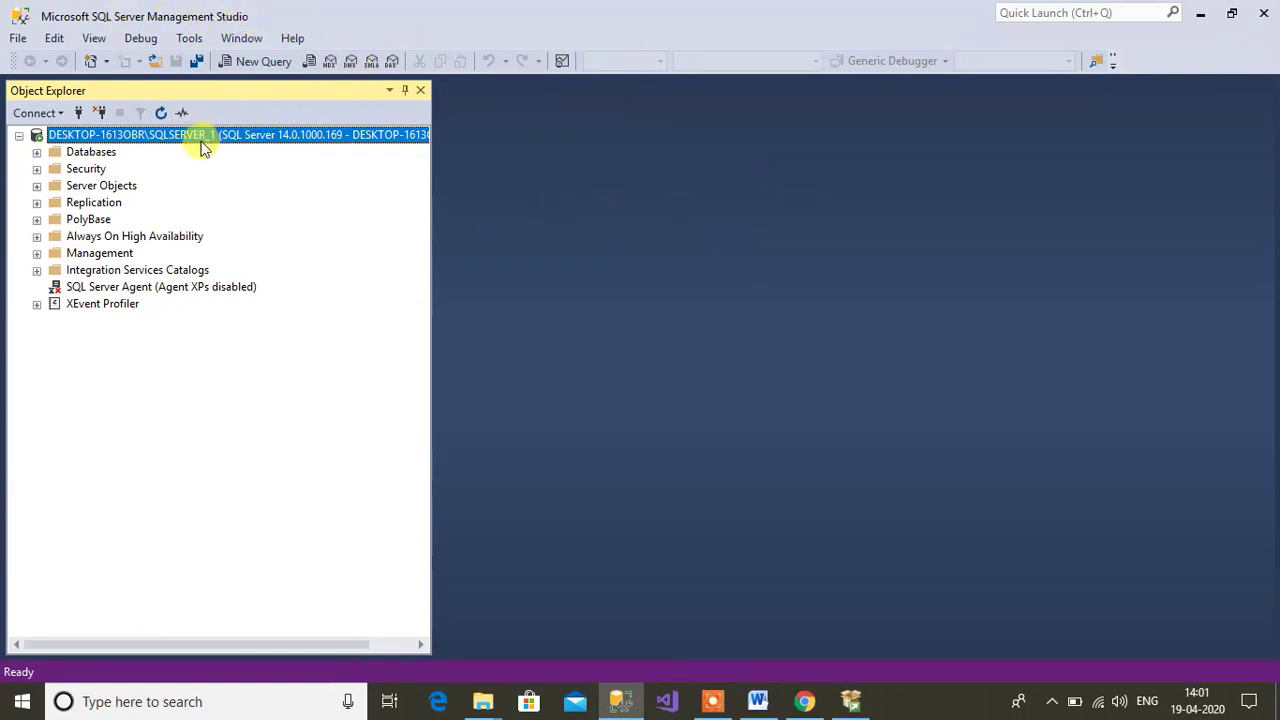
Step: Open a new query window for SQLSERVER_1, place the cursor in its editor, and minimize Management Studio
left_click(261, 64)
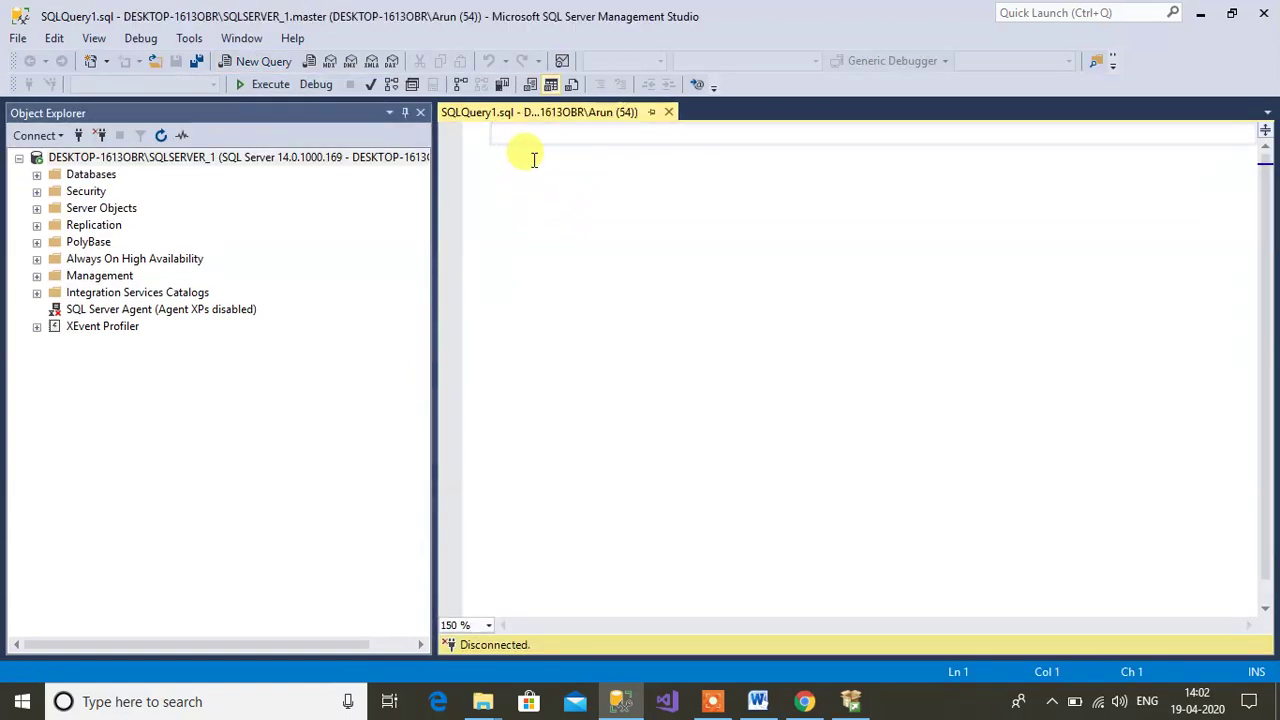
left_click(515, 132)
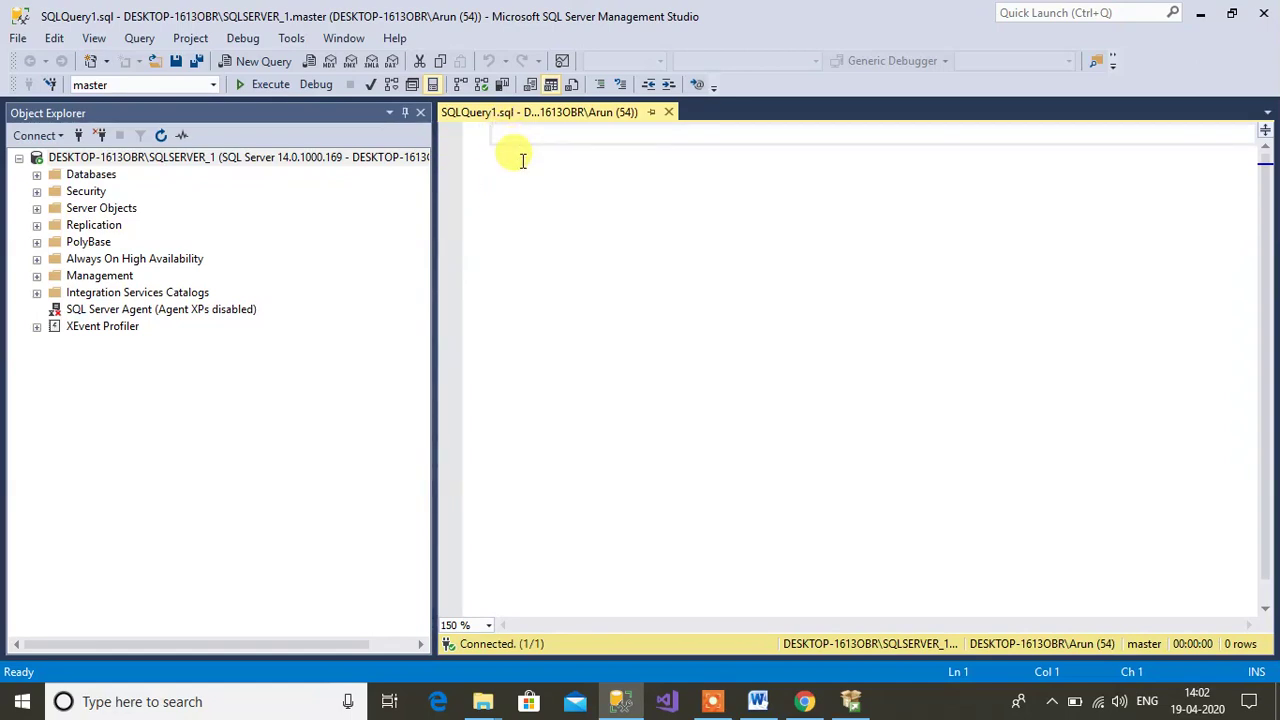
left_click(1196, 14)
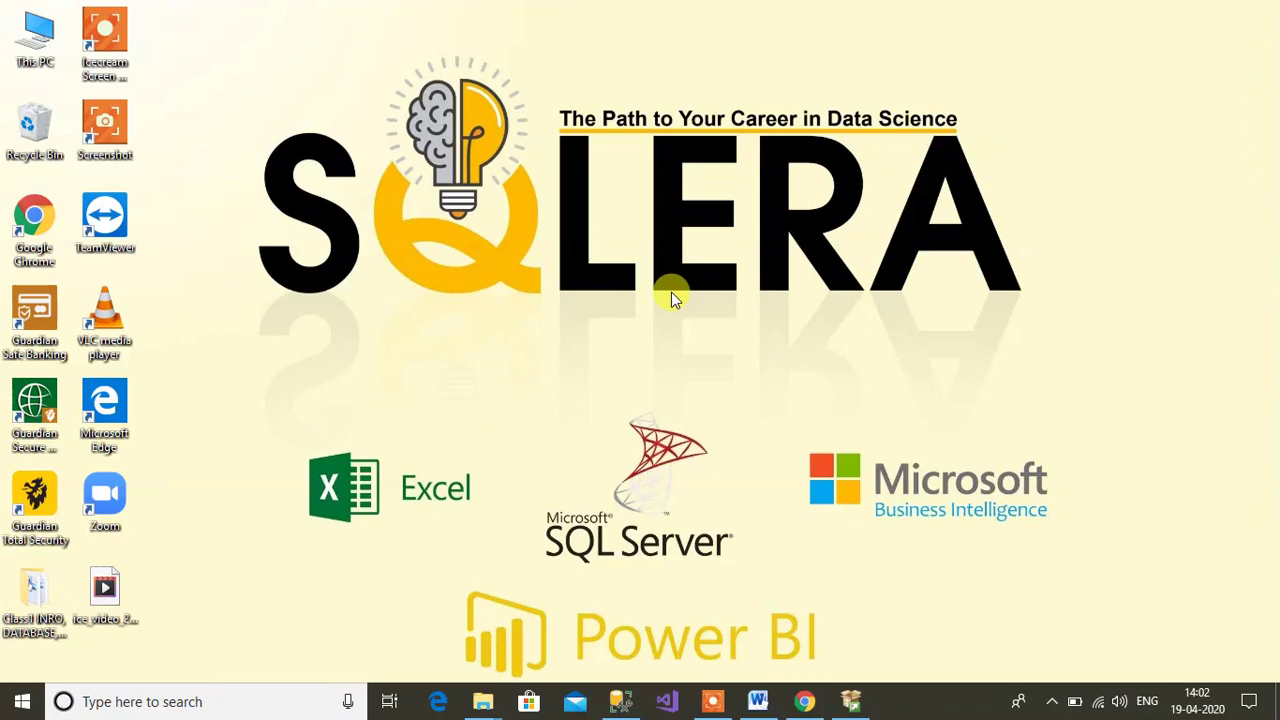